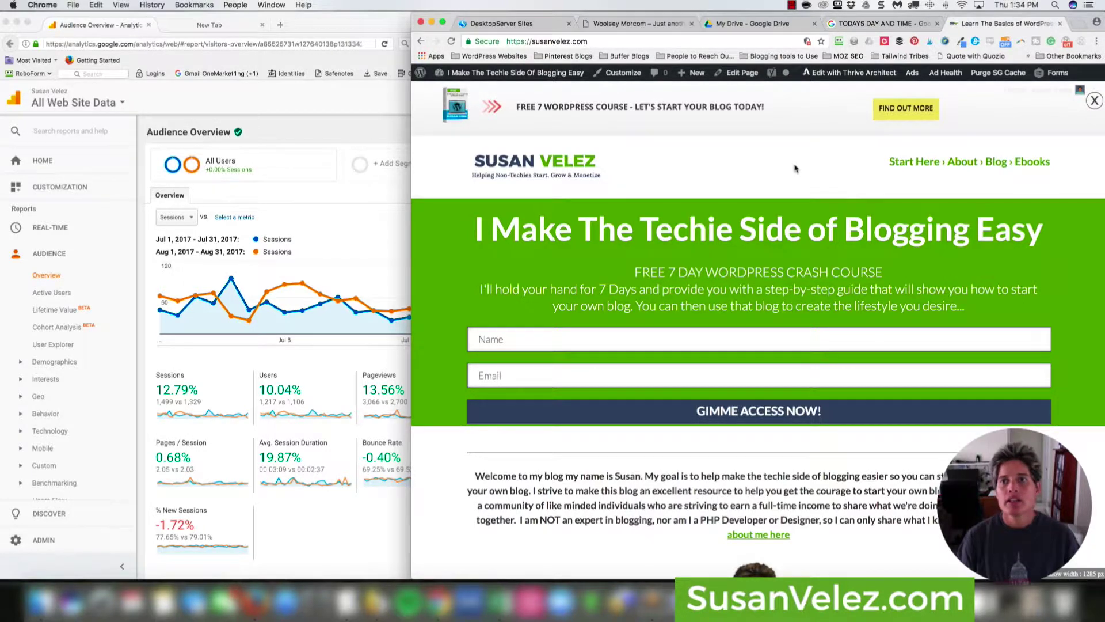
Switch Chrome to the 'TODAYS DAY AND TIME' search showing Thursday, August 31, 2017.
click(858, 24)
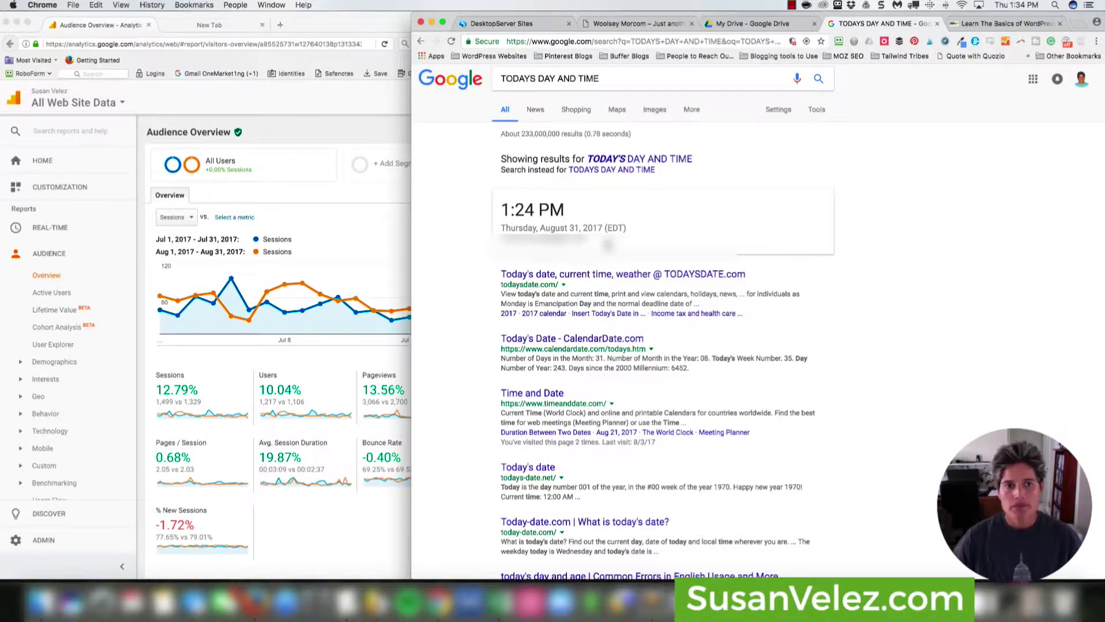
Bring the Firefox Analytics window with the July vs August 2017 Audience Overview to the front.
click(395, 151)
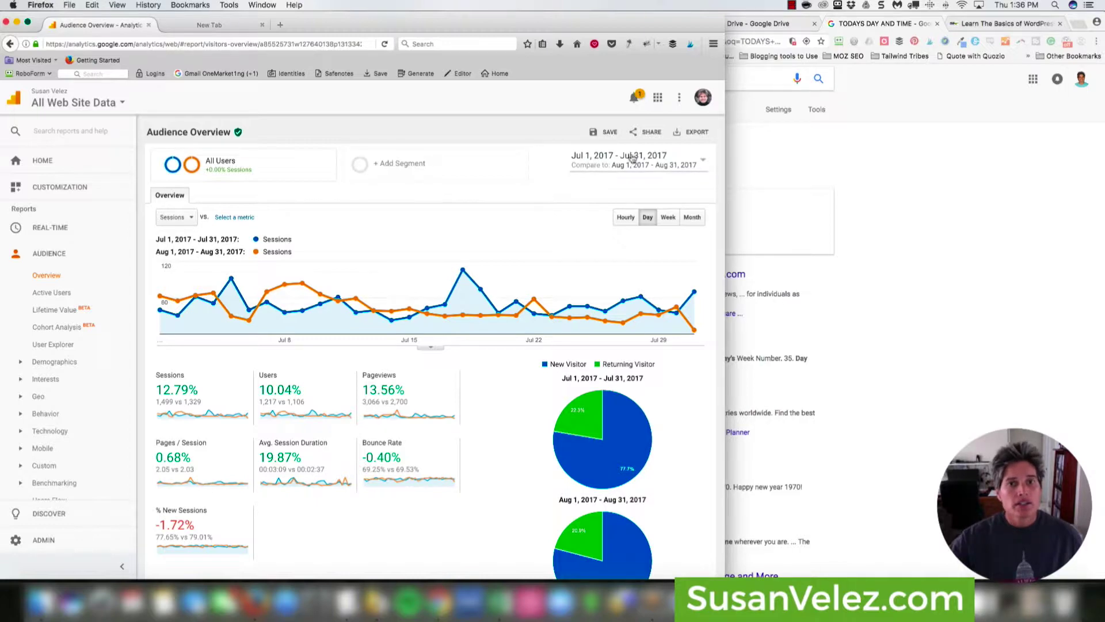
click(649, 165)
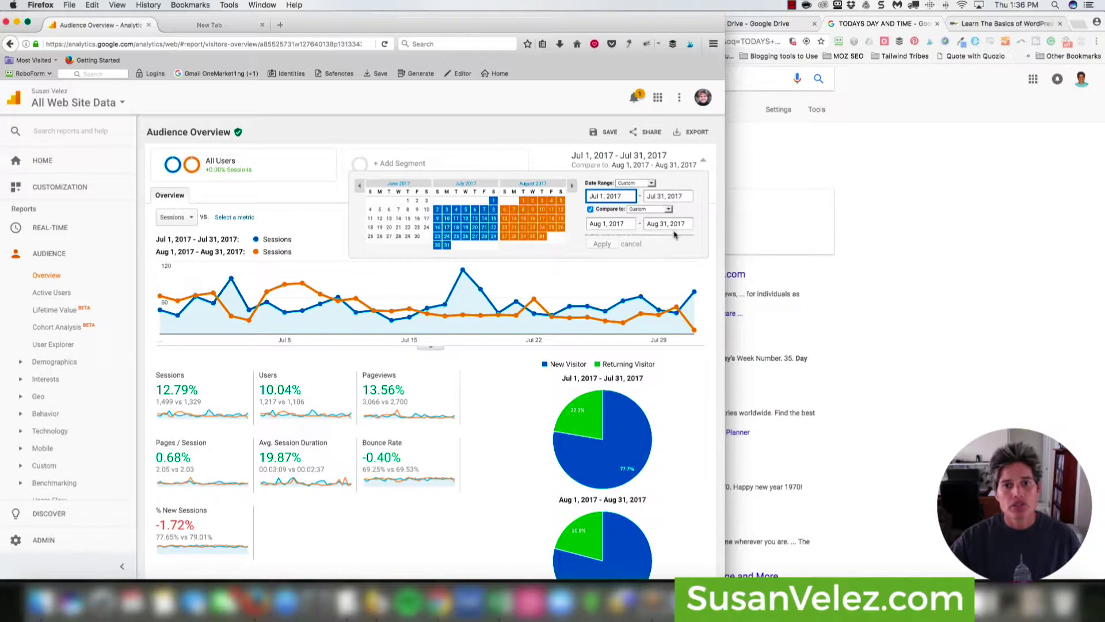
click(707, 278)
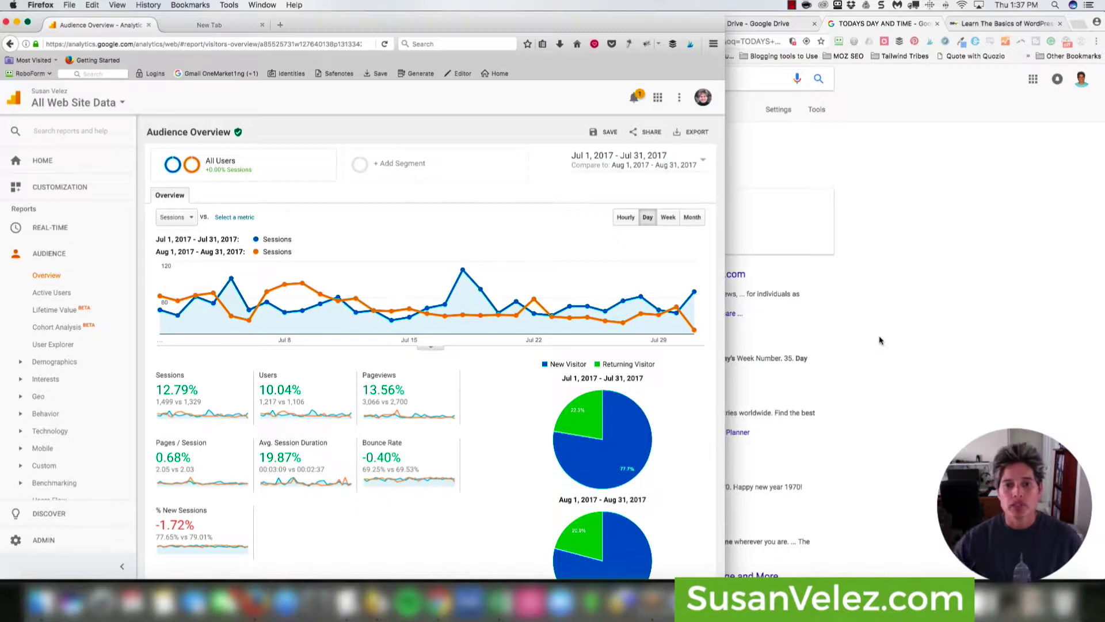
scroll(446, 380, down, 2)
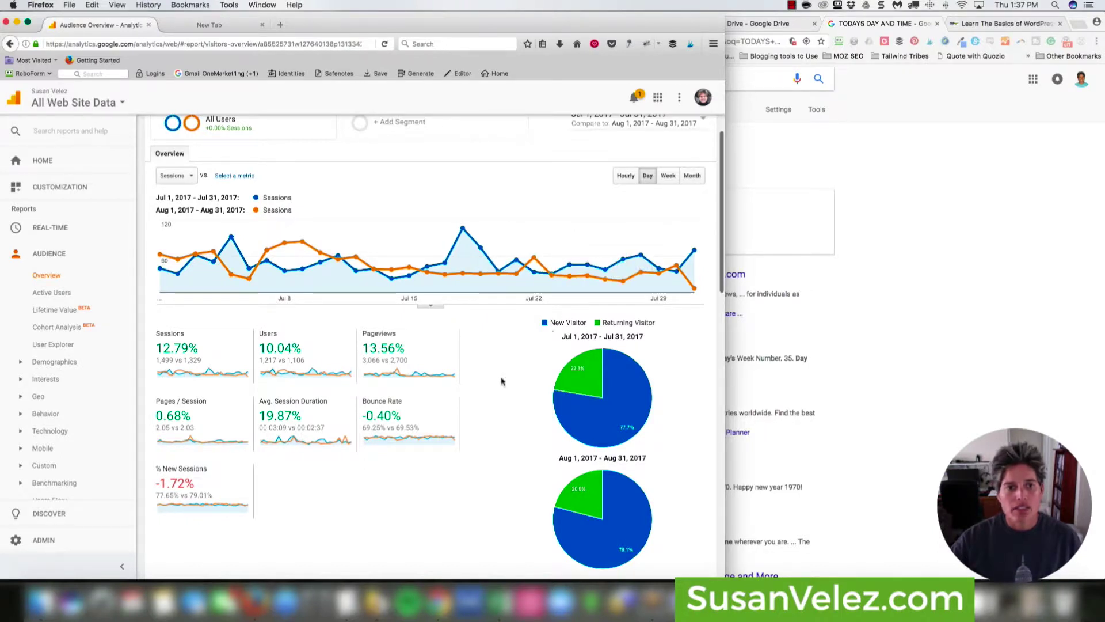
scroll(502, 381, down, 1)
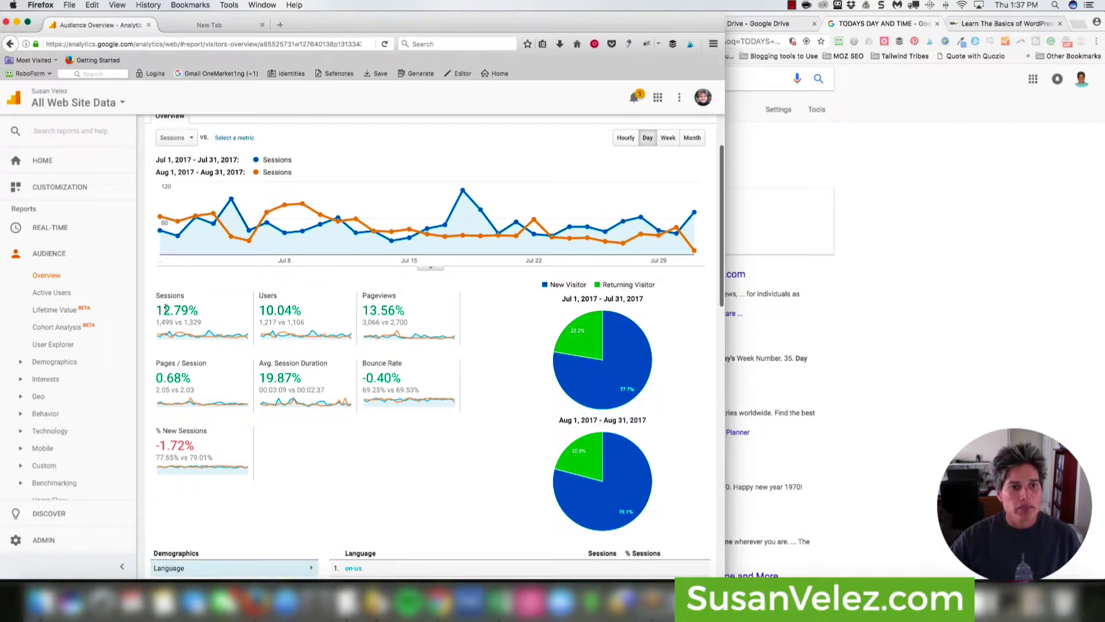
drag(155, 308, 196, 311)
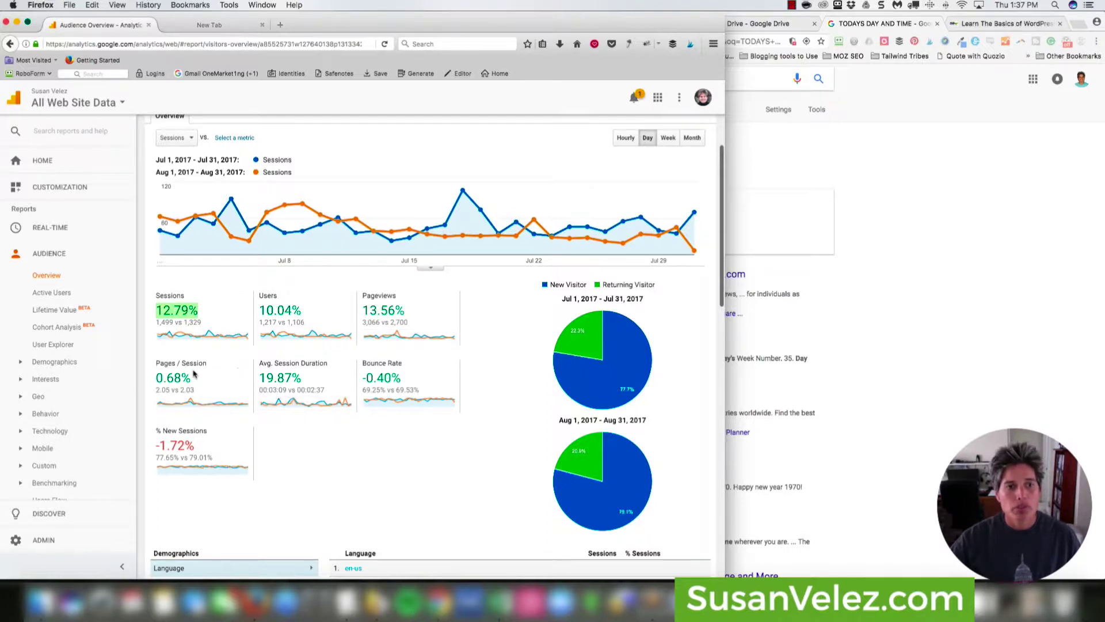
drag(155, 447, 191, 446)
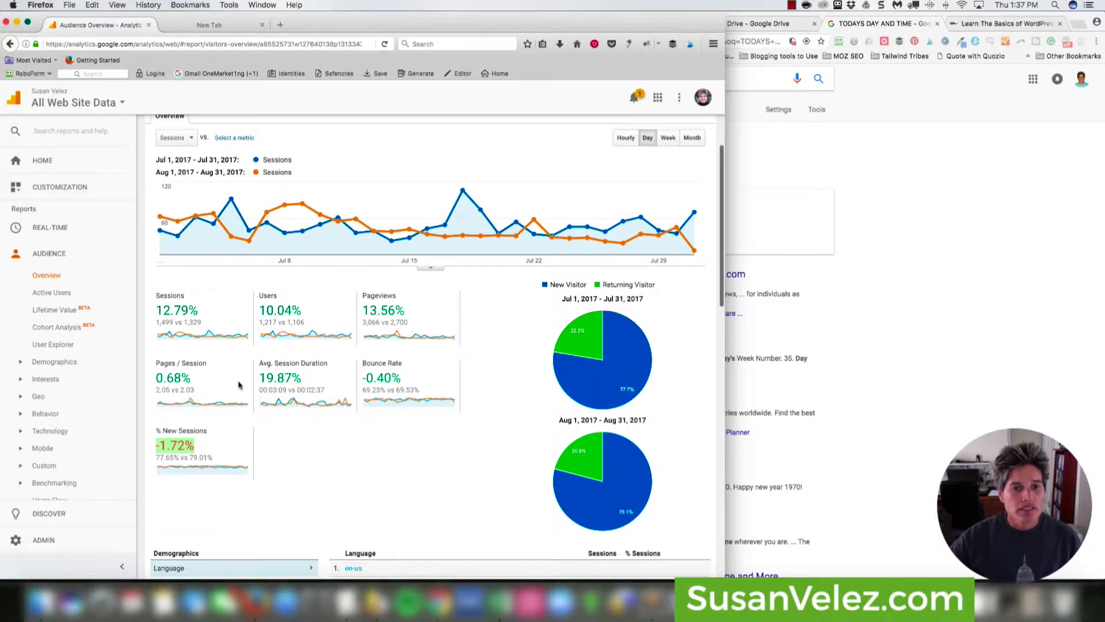
drag(363, 377, 401, 378)
scroll(363, 451, up, 3)
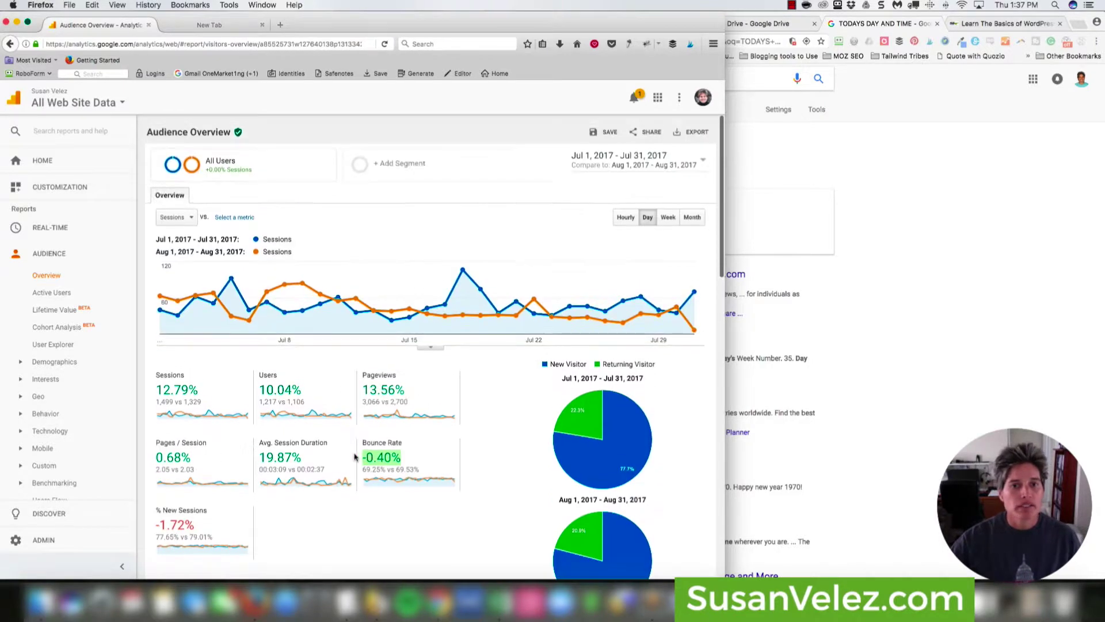
Set the report date range to Aug 1–31, 2017 with the comparison period turned off.
click(657, 166)
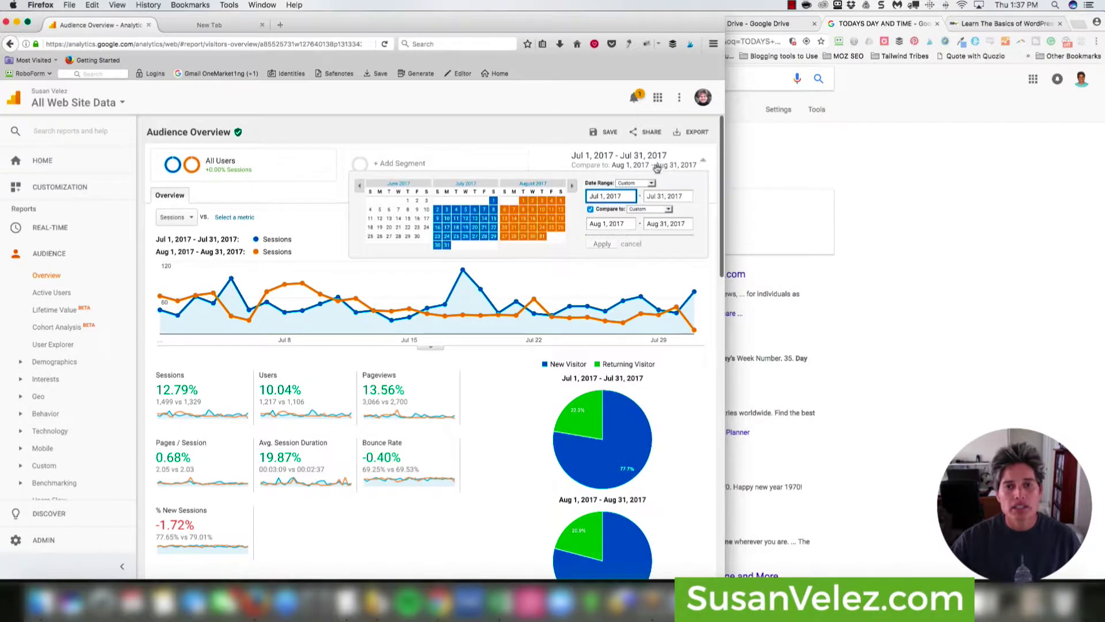
click(592, 209)
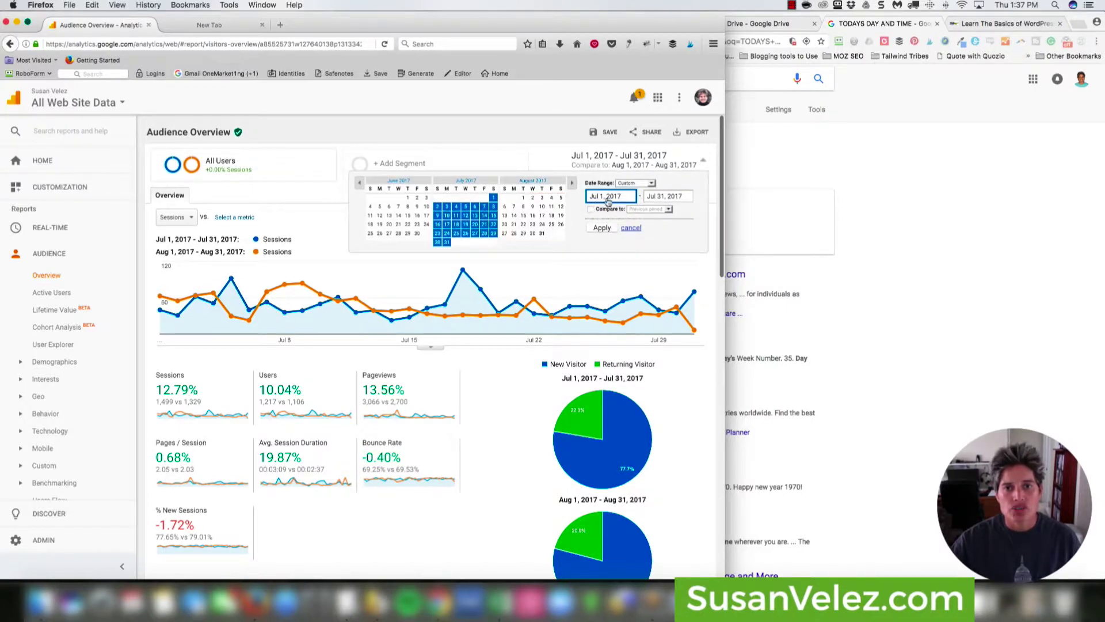
click(610, 197)
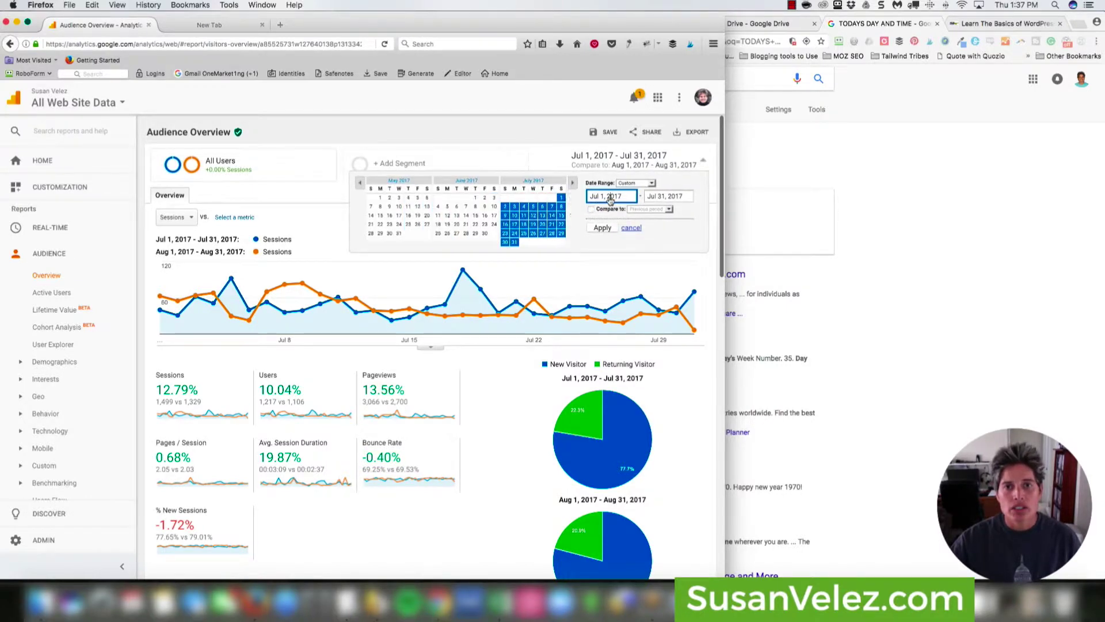
click(572, 182)
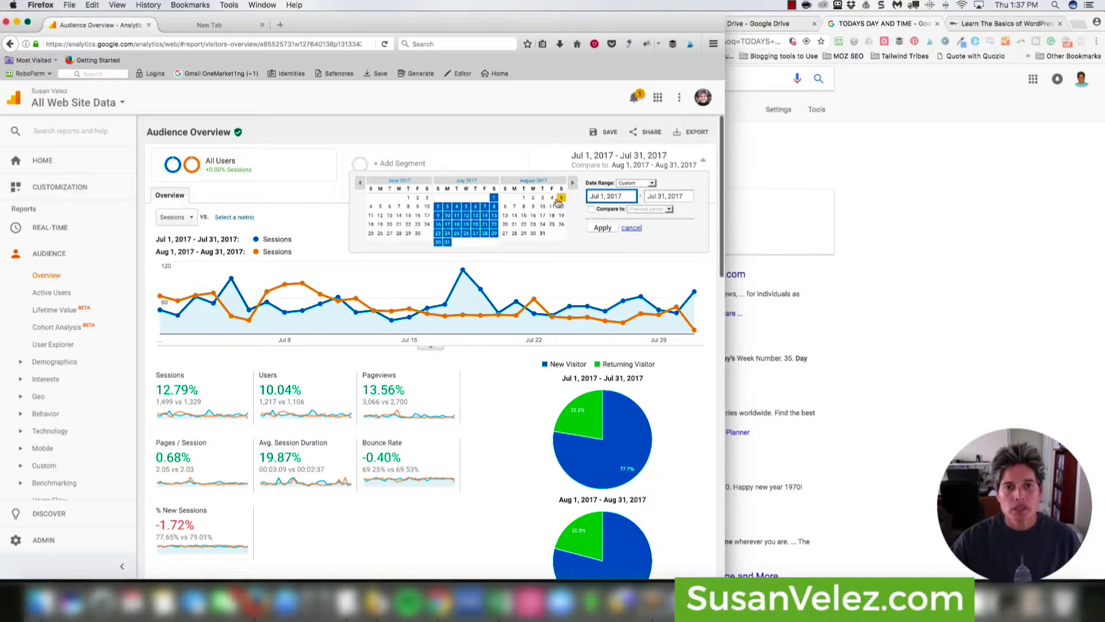
click(523, 198)
click(541, 234)
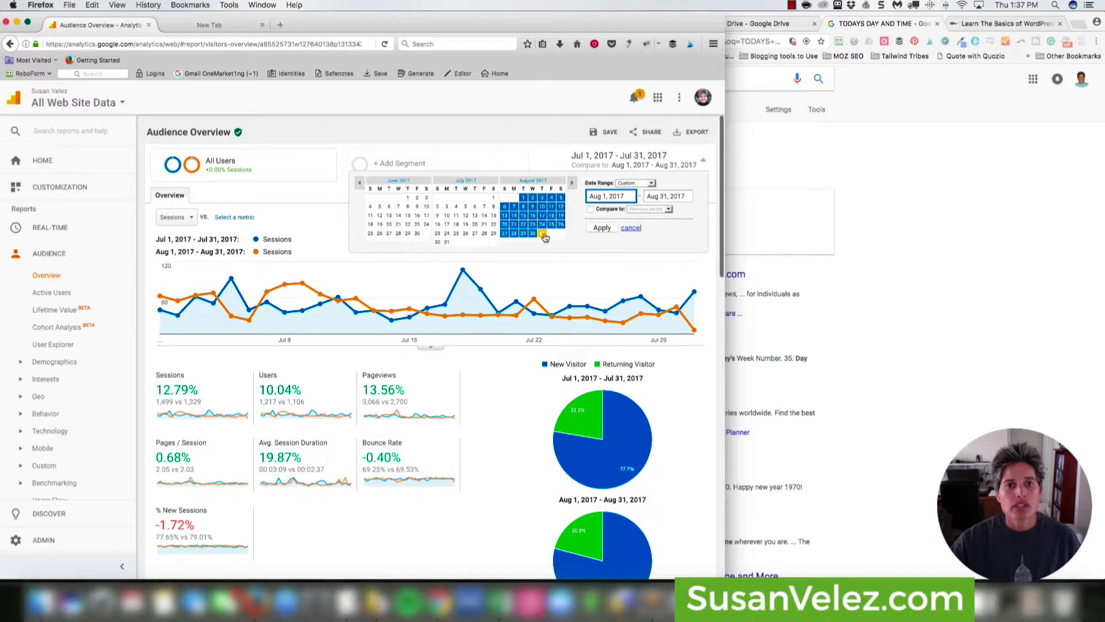
click(601, 229)
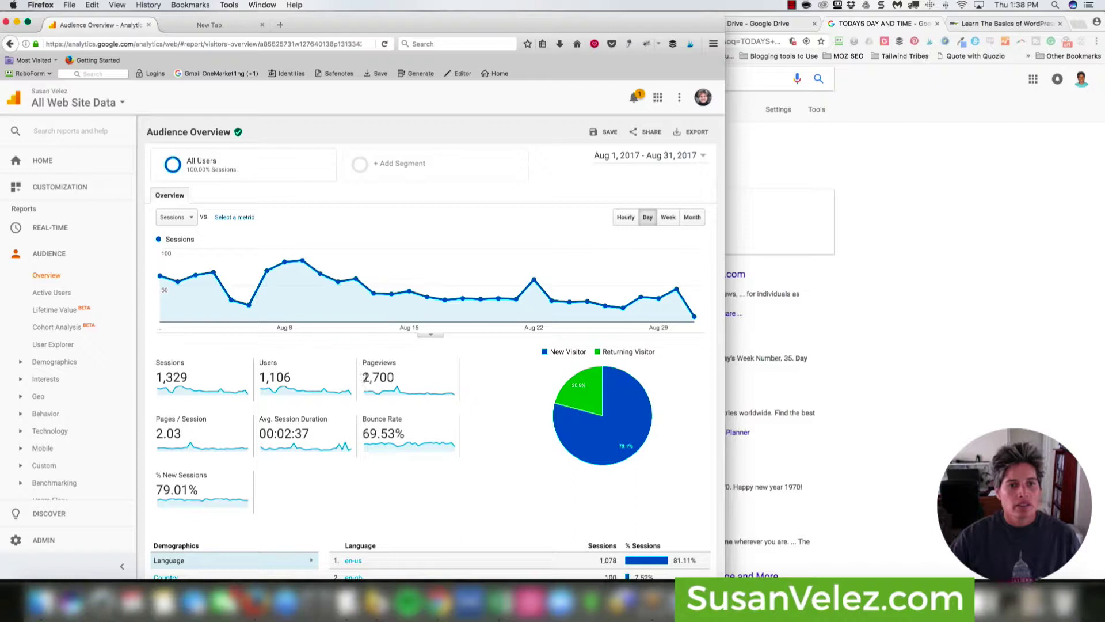
drag(364, 377, 397, 379)
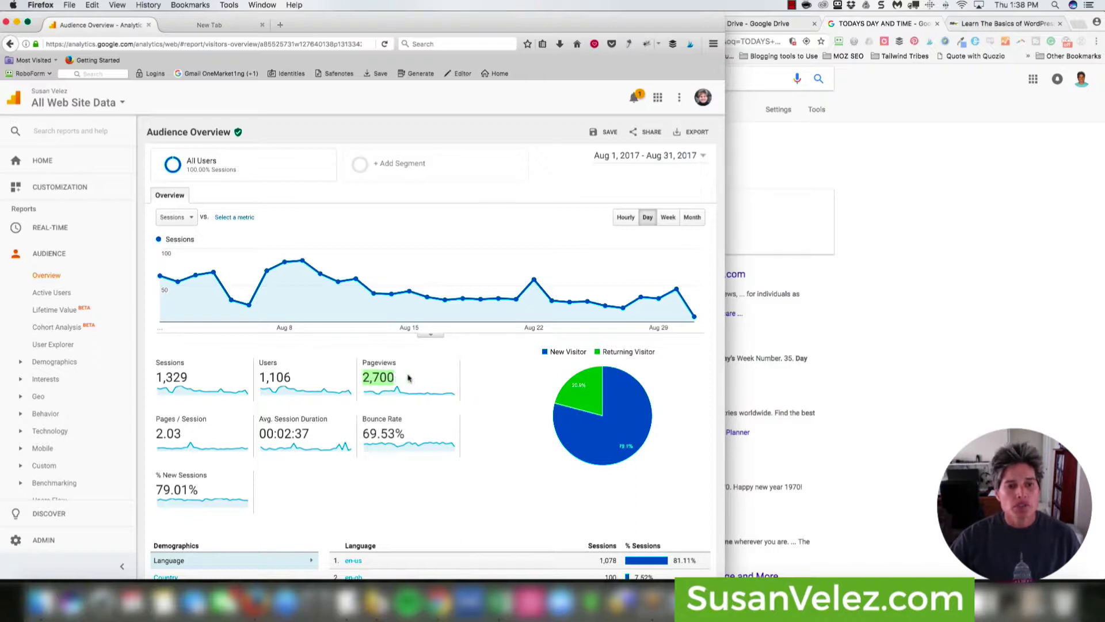
scroll(409, 377, down, 4)
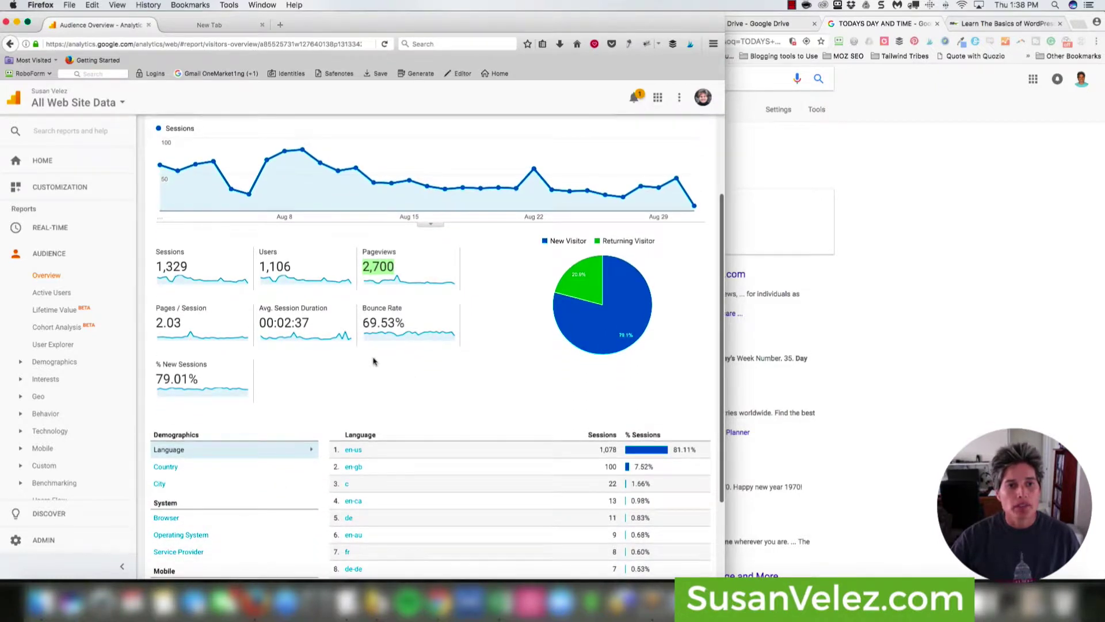
scroll(416, 316, up, 4)
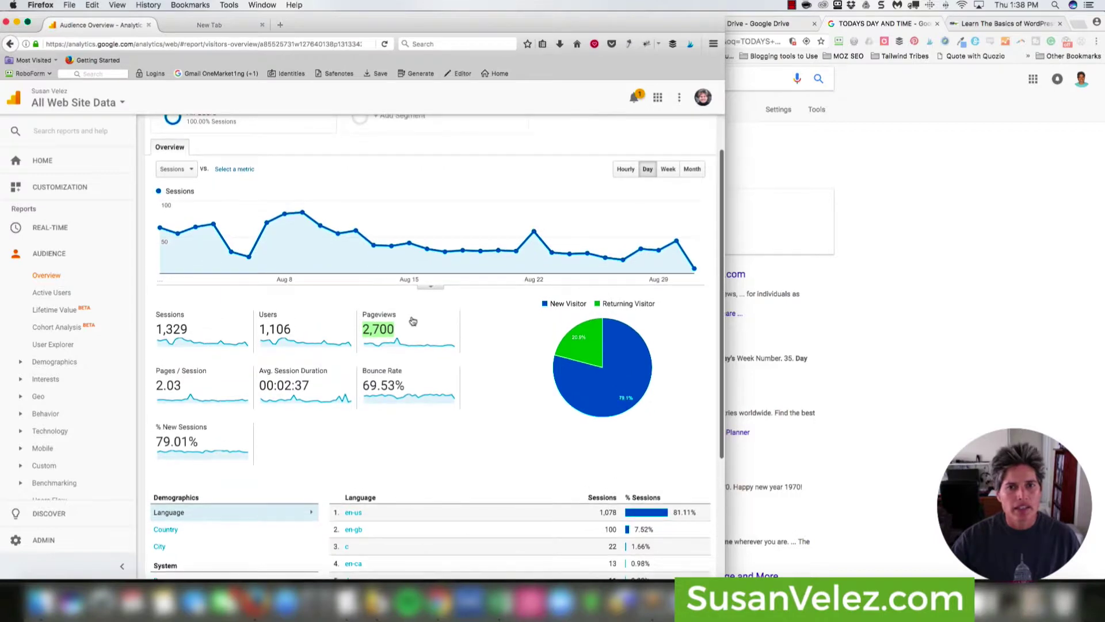
scroll(411, 320, up, 1)
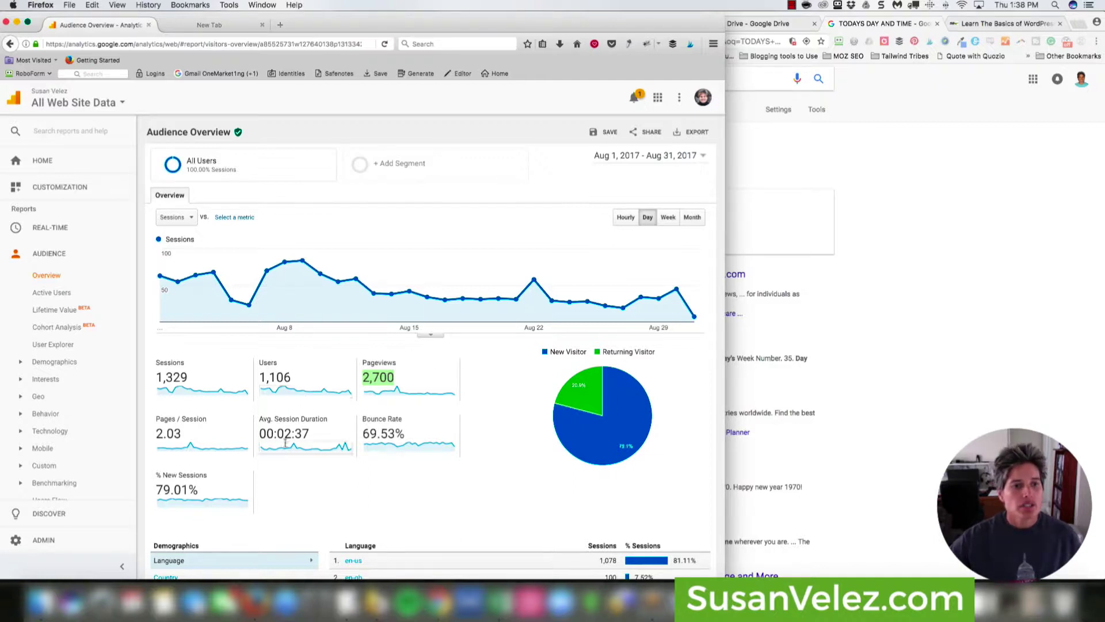
drag(286, 433, 403, 432)
scroll(386, 466, down, 1)
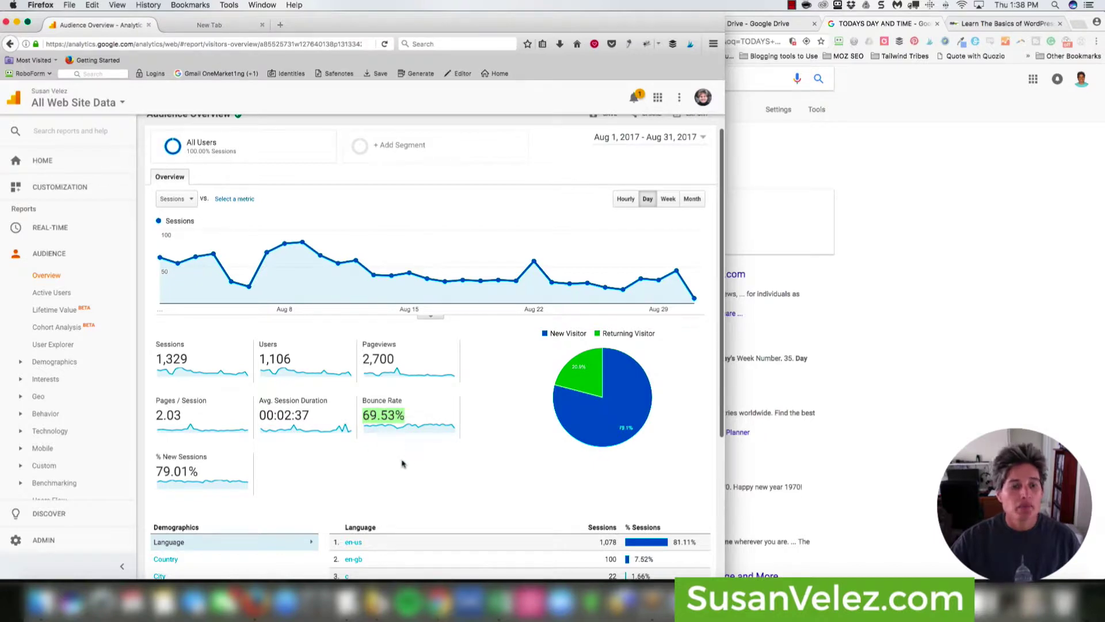
click(406, 463)
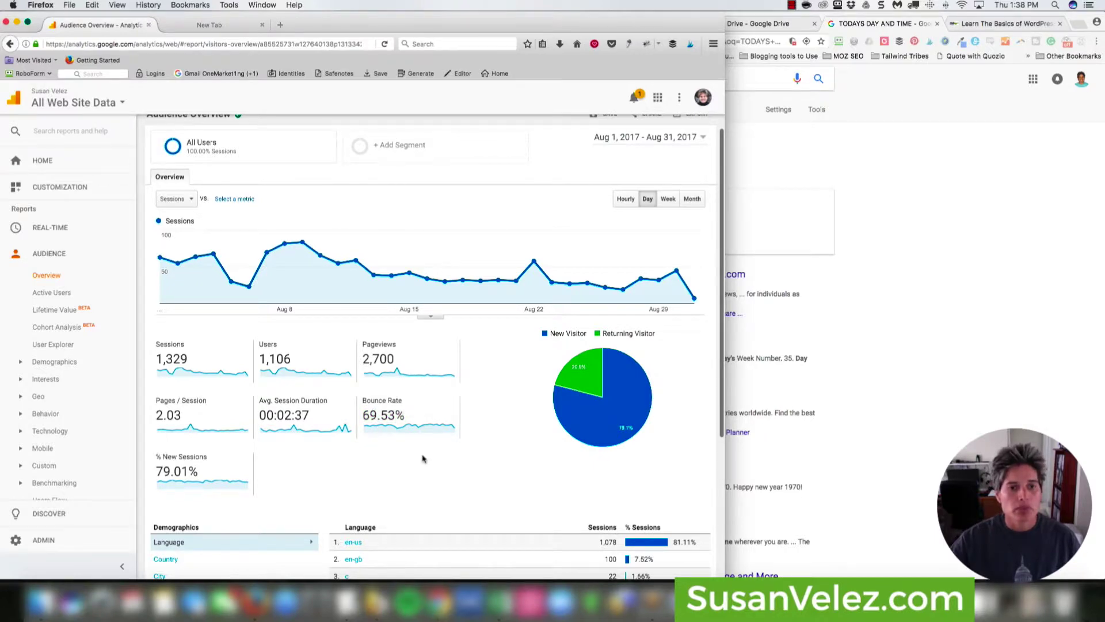
scroll(423, 459, down, 1)
scroll(385, 455, down, 5)
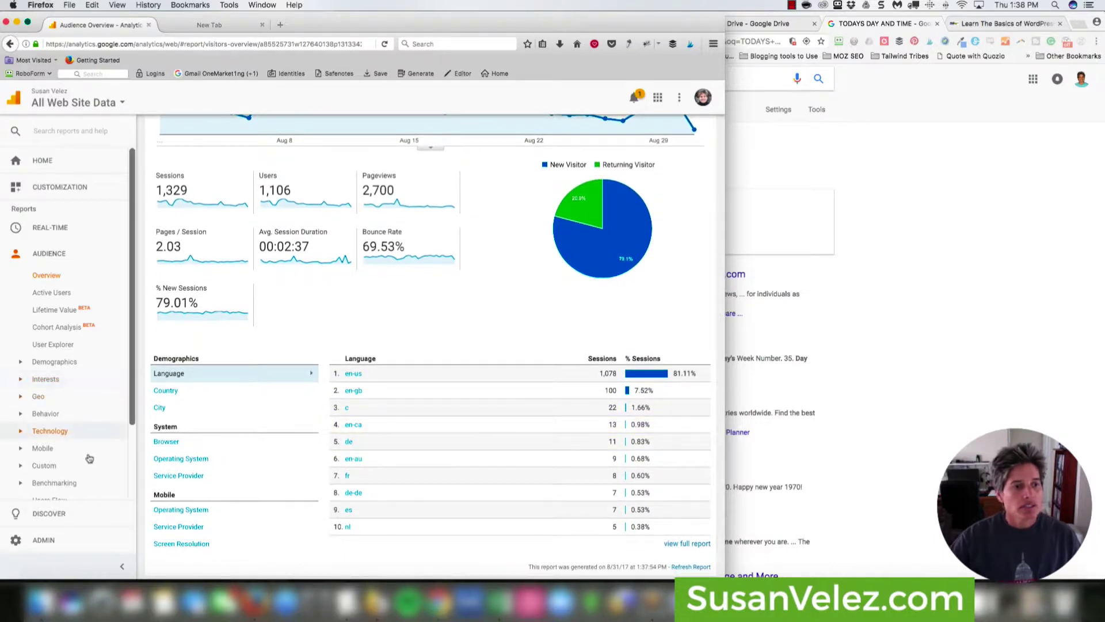
scroll(58, 426, down, 3)
Open the Acquisition > Social > Overview report.
click(54, 436)
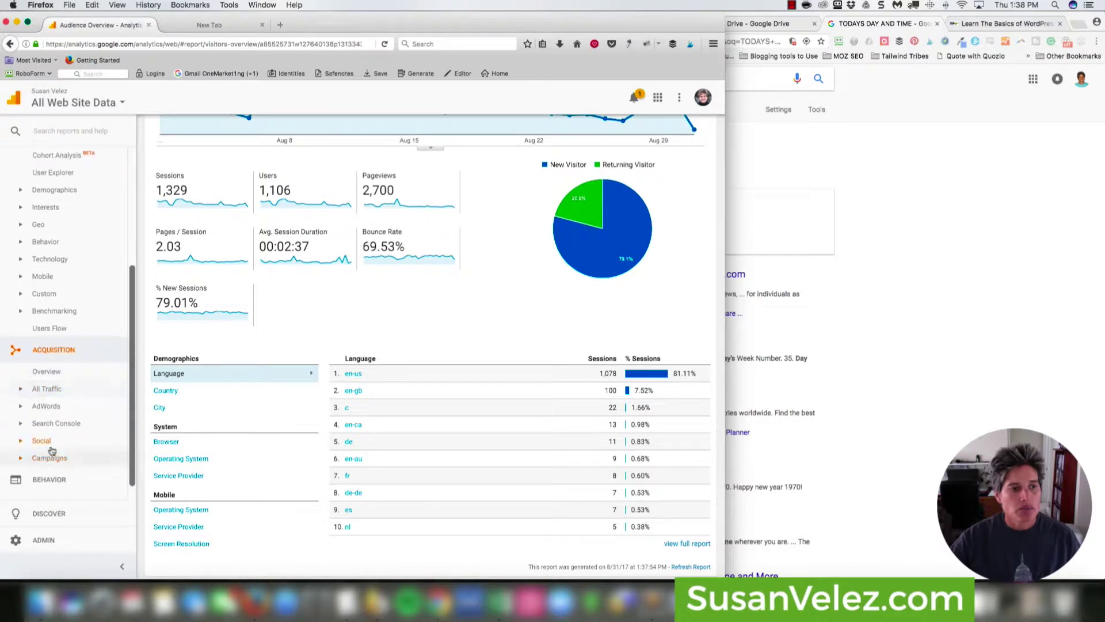
click(41, 441)
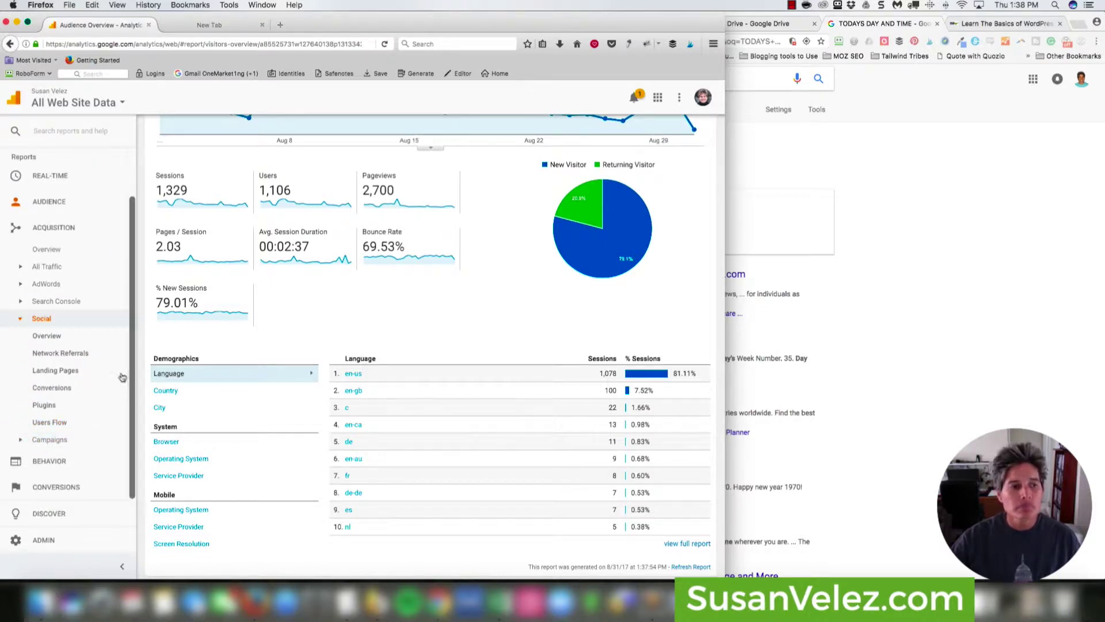
click(47, 336)
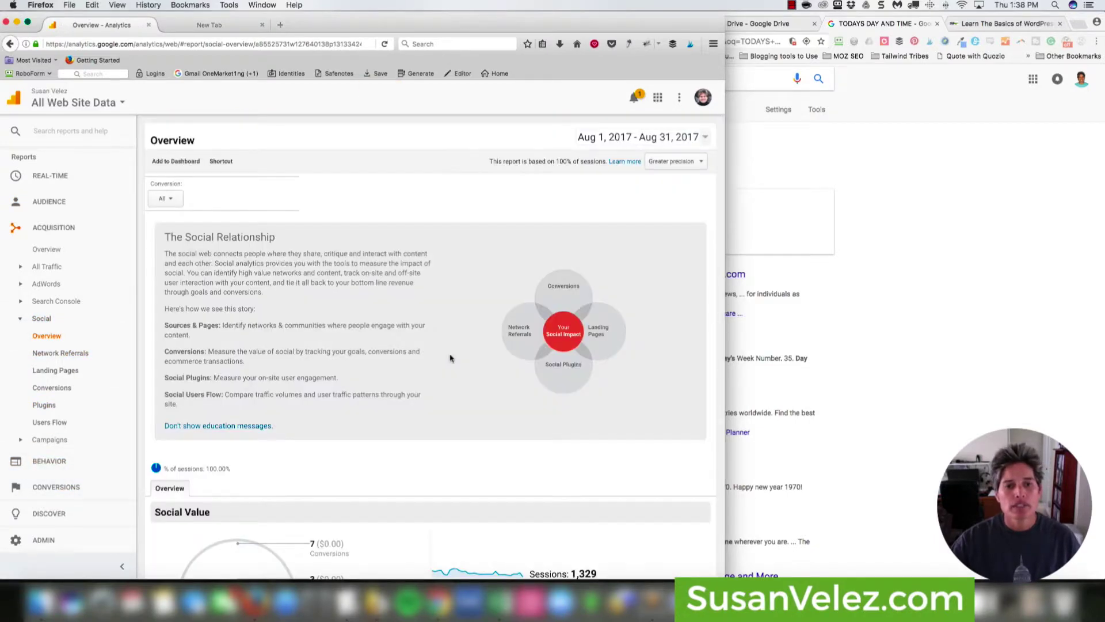
Review Social Value and sessions per social network, then expand All Traffic.
scroll(505, 400, down, 8)
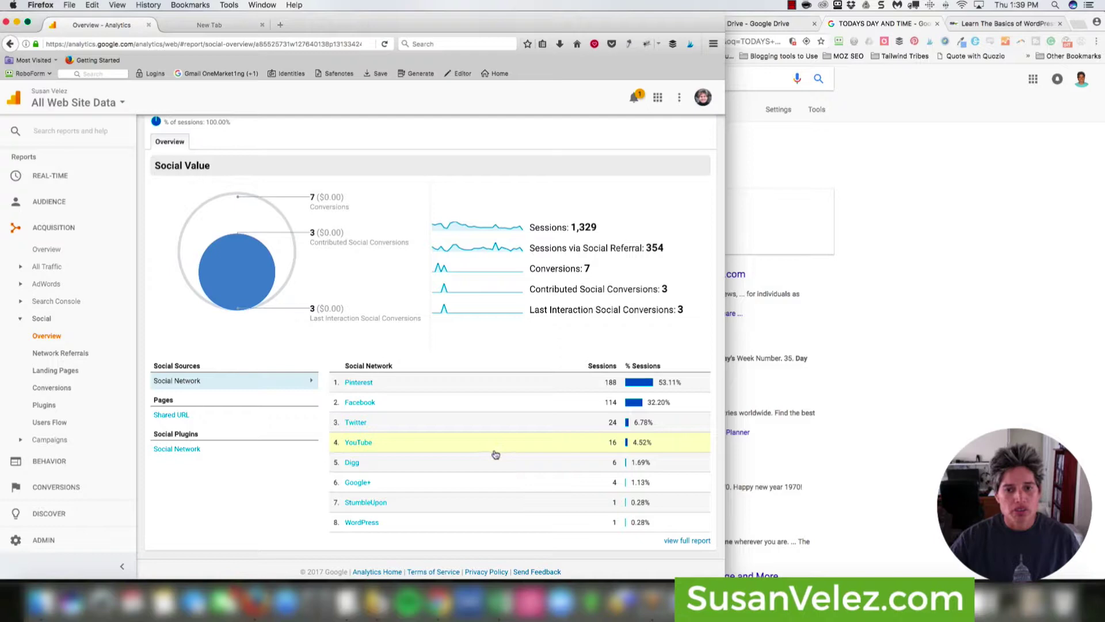
scroll(495, 455, up, 10)
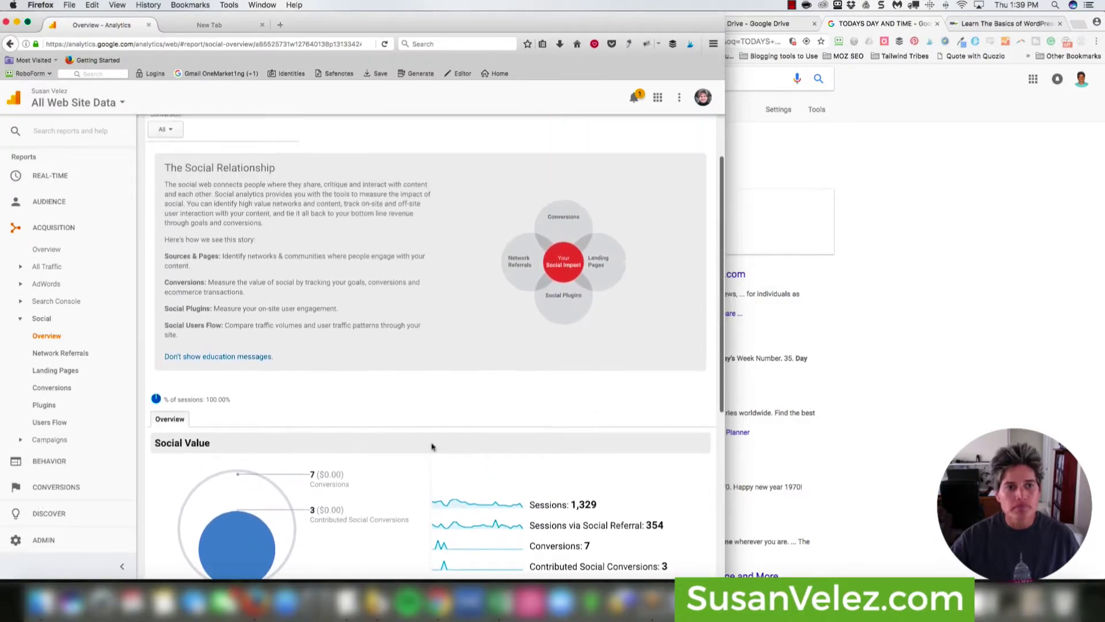
scroll(205, 411, down, 10)
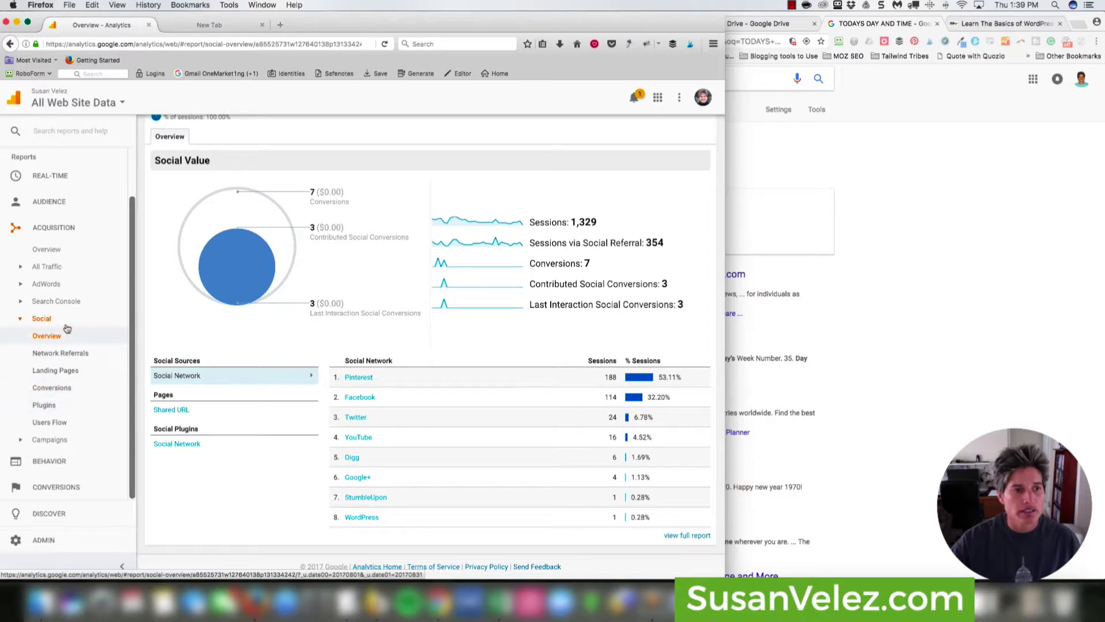
click(58, 267)
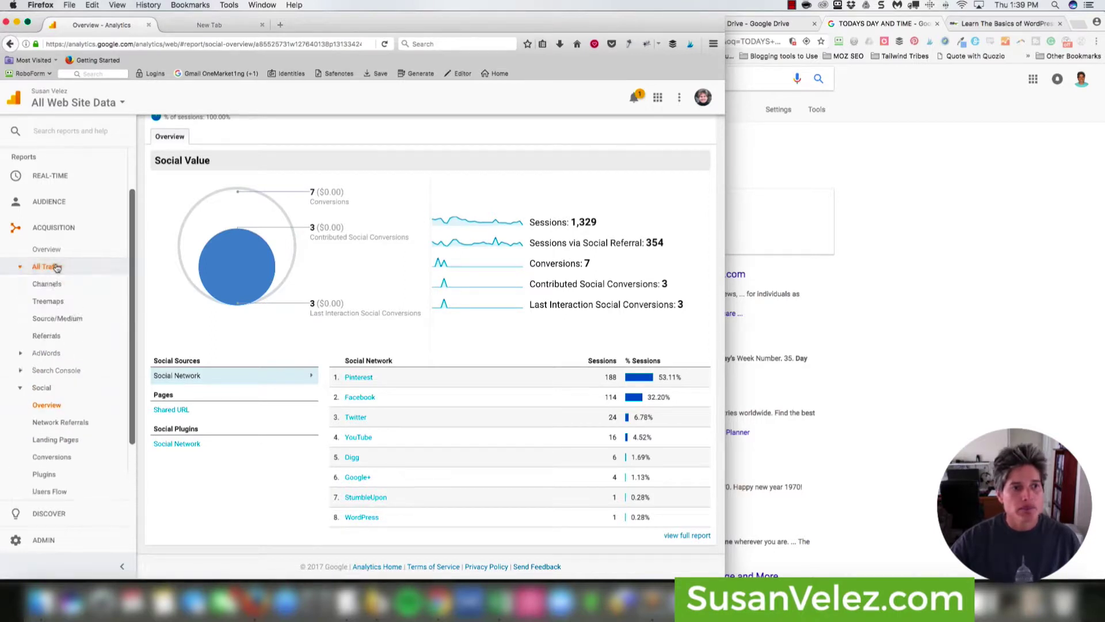
Open the All Traffic > Source/Medium report and scroll to its sessions table.
click(62, 319)
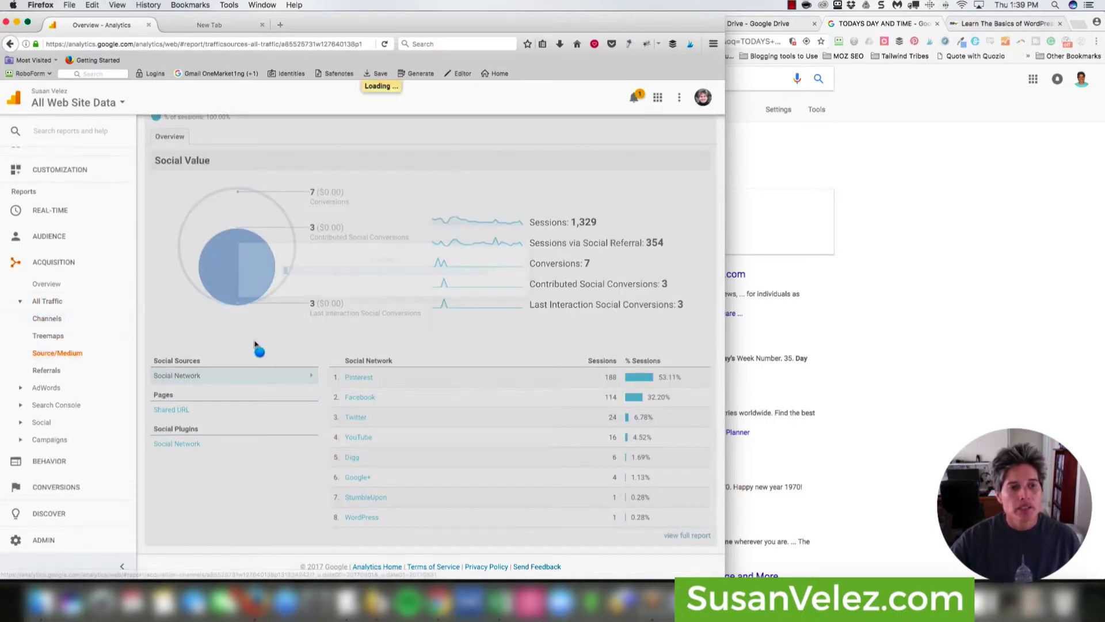
scroll(231, 344, down, 10)
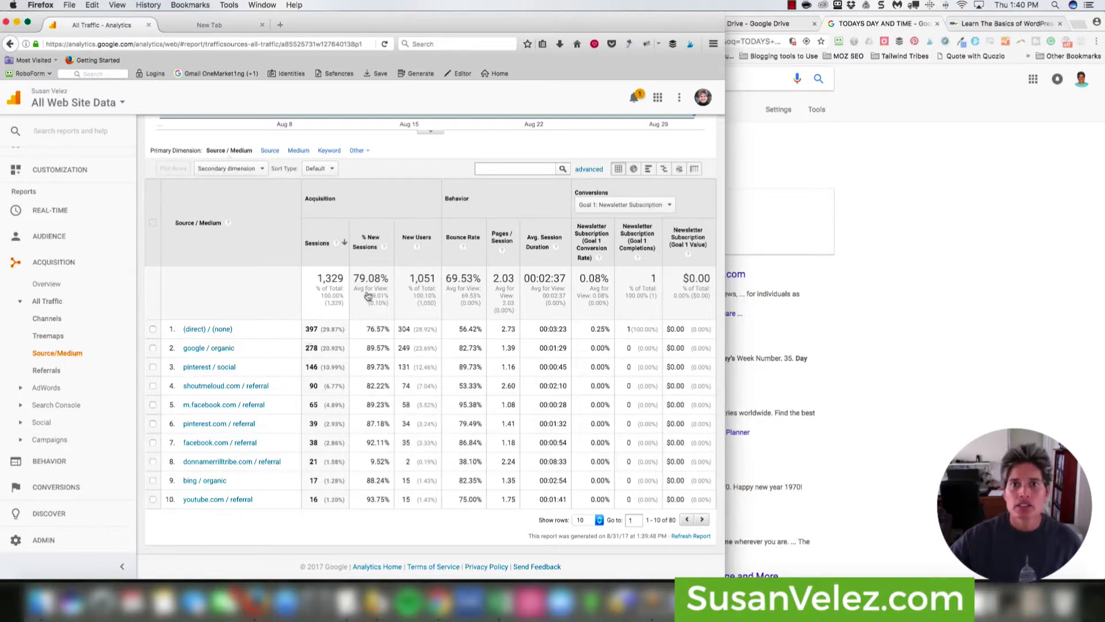
Bring the blog's WordPress site forward and open its admin dashboard.
click(966, 25)
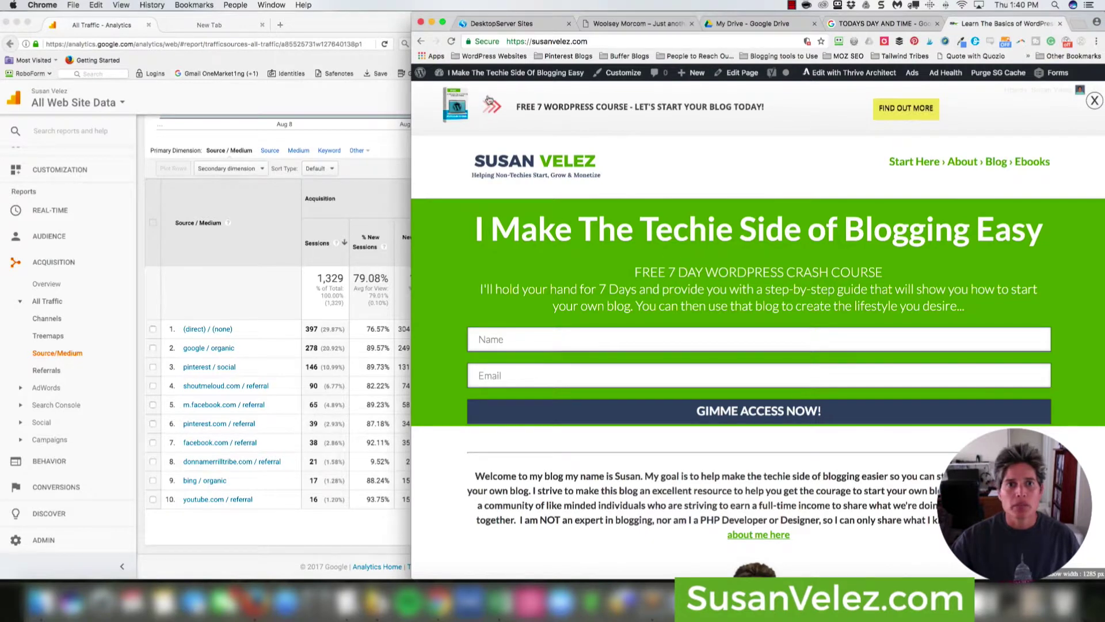
mouse_move(479, 71)
click(461, 91)
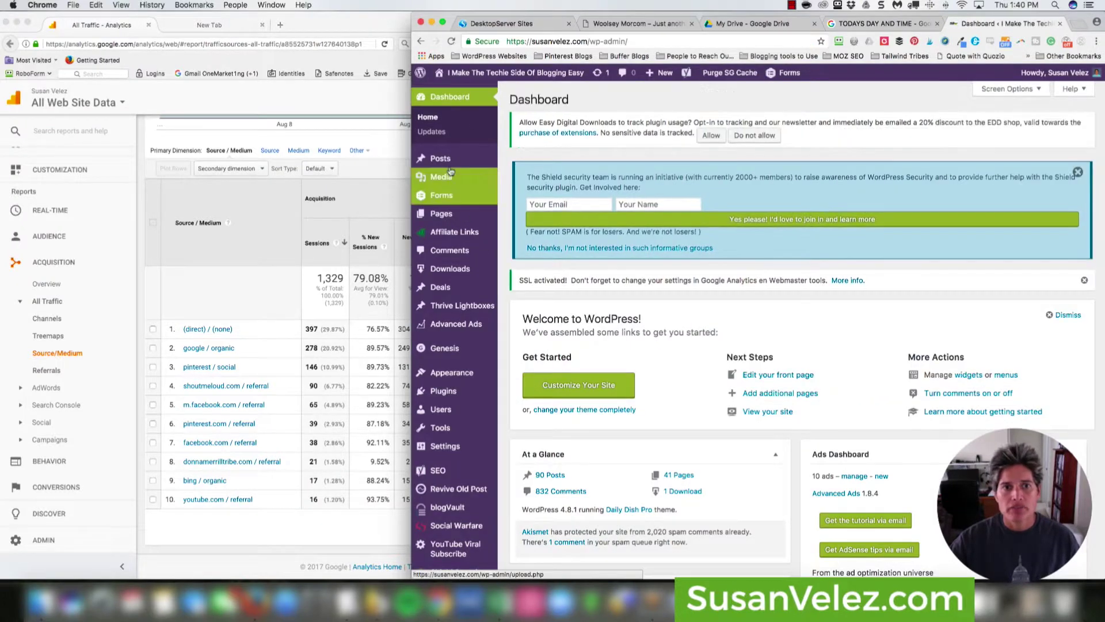
In Analytics, highlight google / organic's 278 sessions in the traffic table.
mouse_move(450, 165)
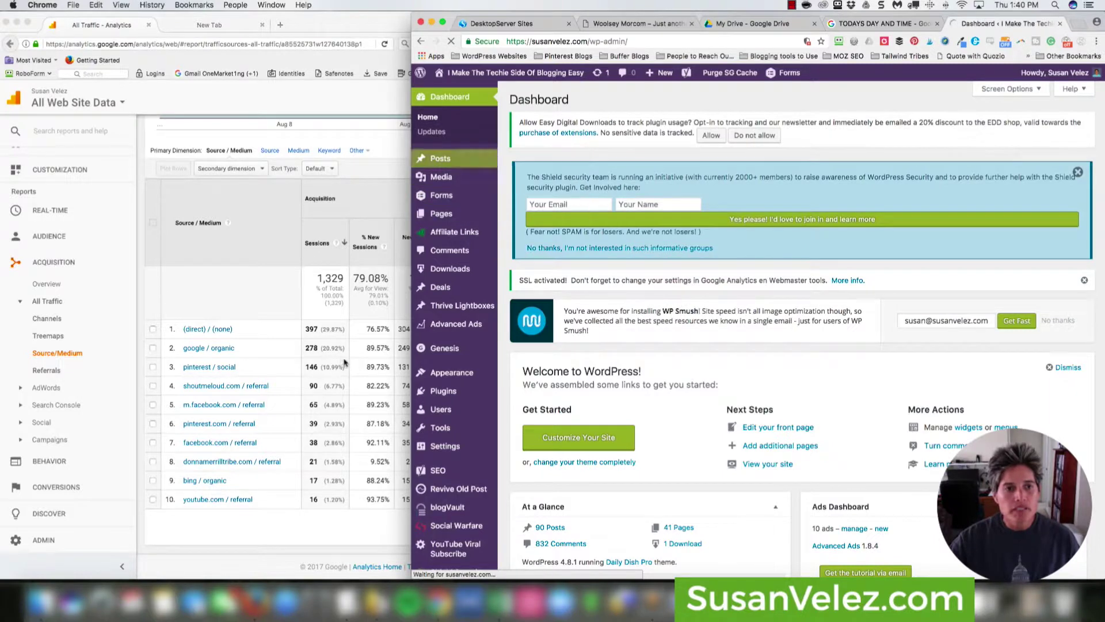
click(310, 347)
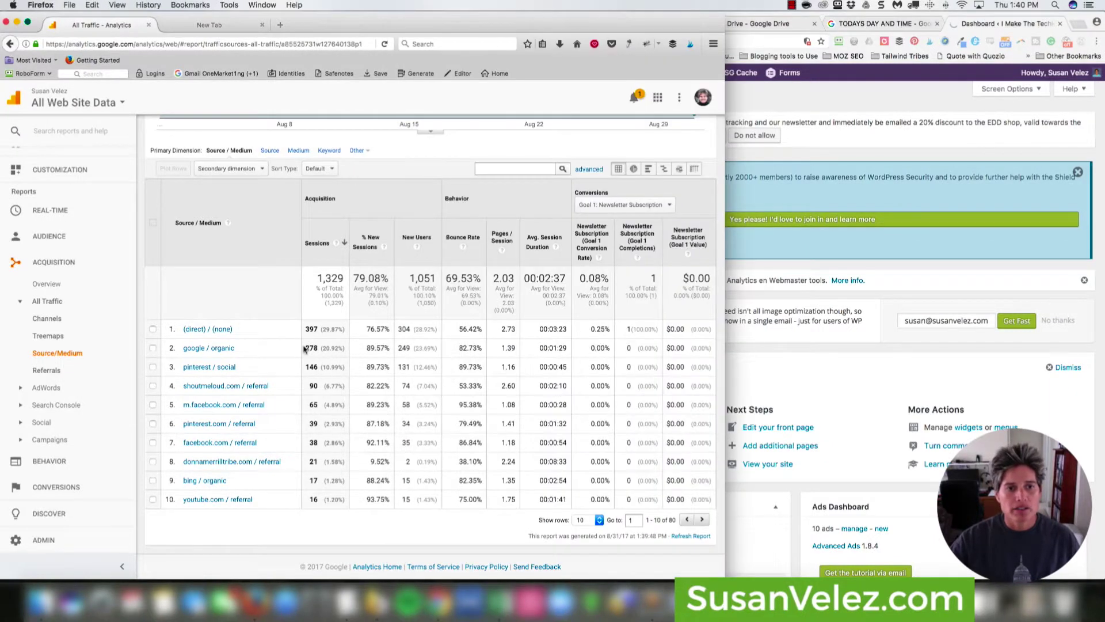
drag(305, 347, 317, 349)
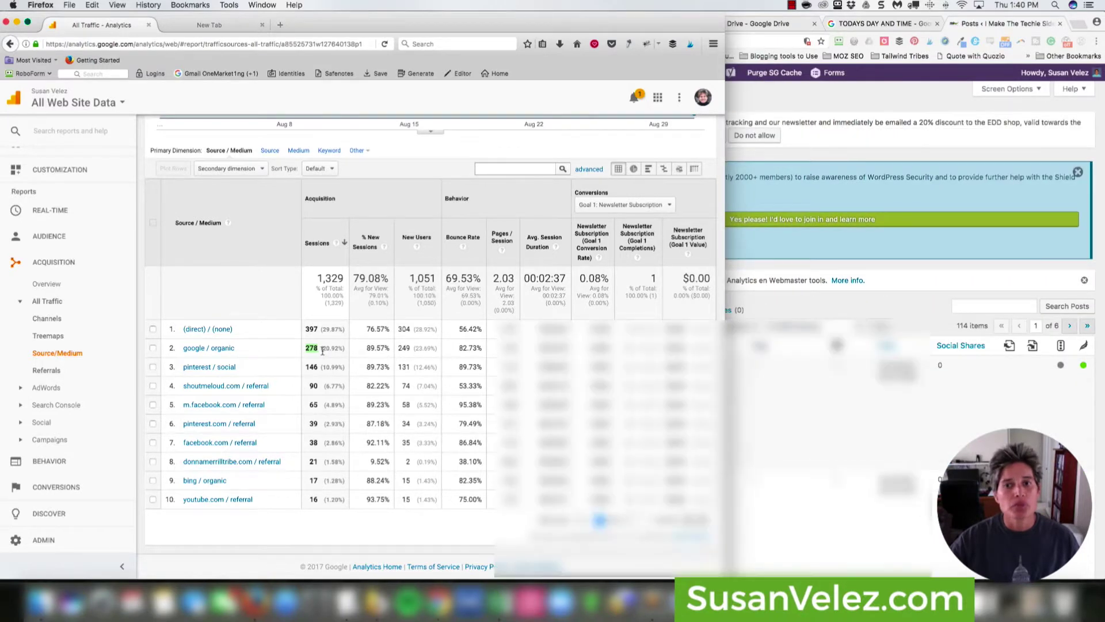
Filter the WordPress posts list to Published, then return to Analytics.
key(super+Tab)
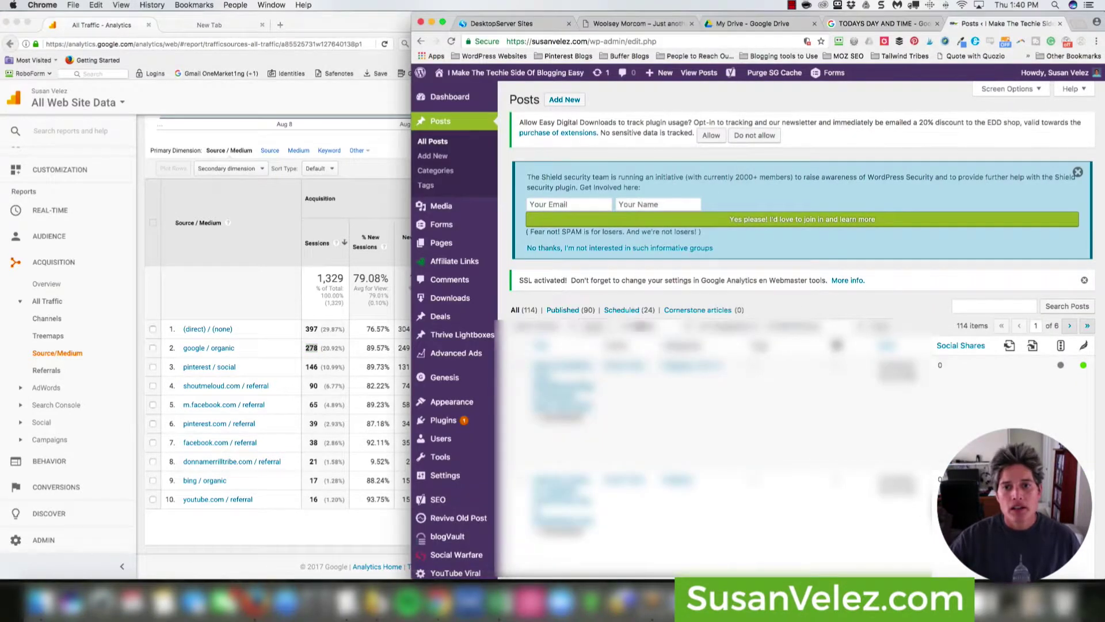
click(574, 310)
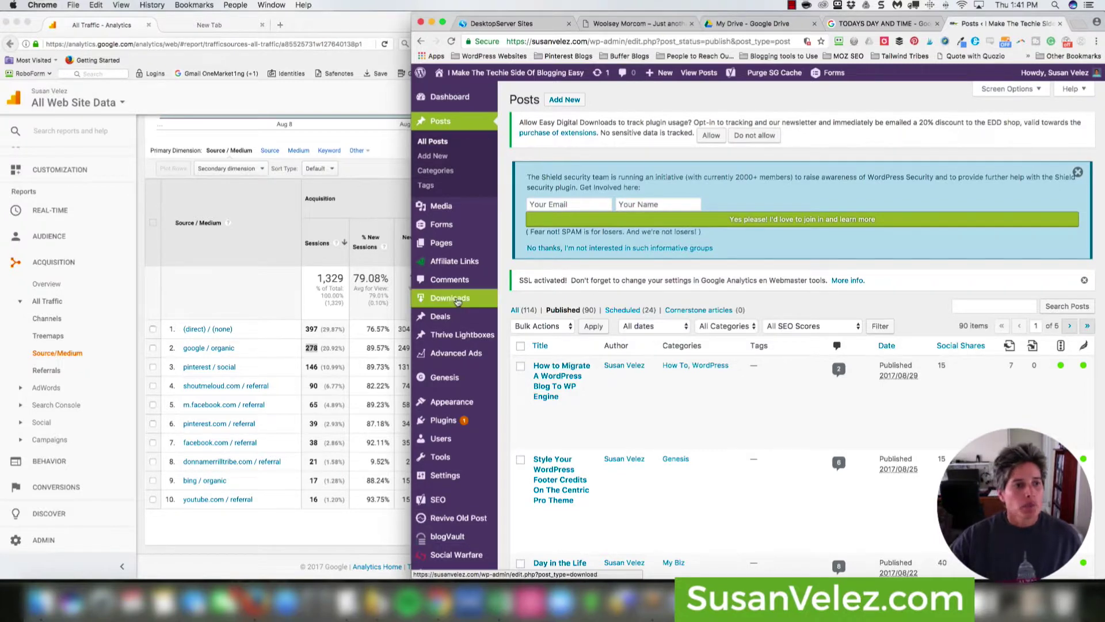
click(253, 268)
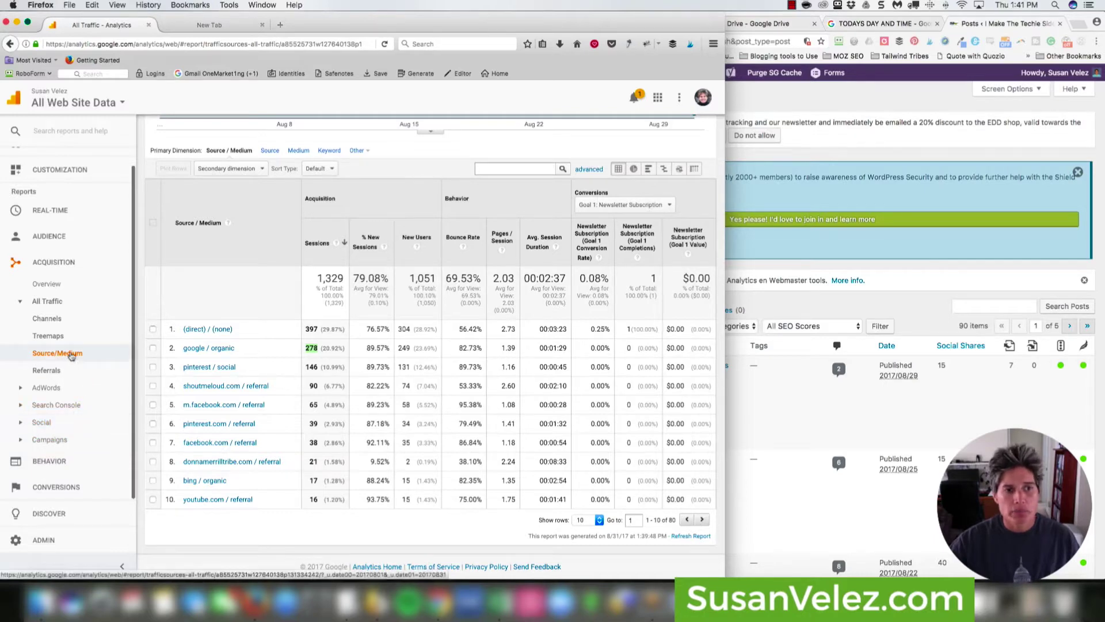
Open Audience Overview and set its date range to Jul 1–31, 2017.
scroll(75, 345, up, 1)
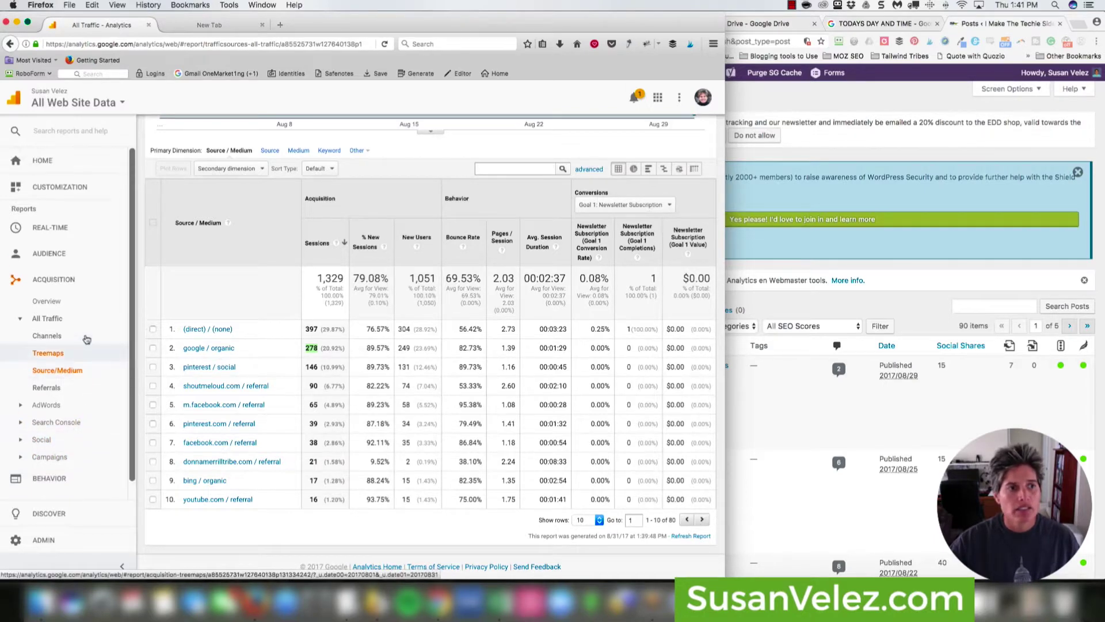
click(48, 253)
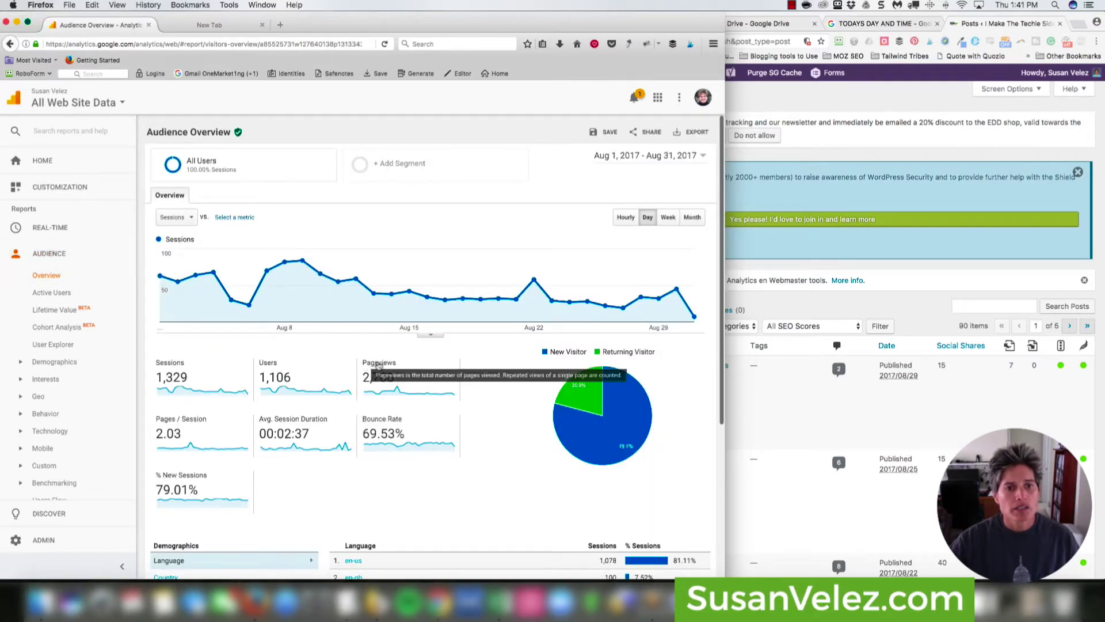
click(679, 156)
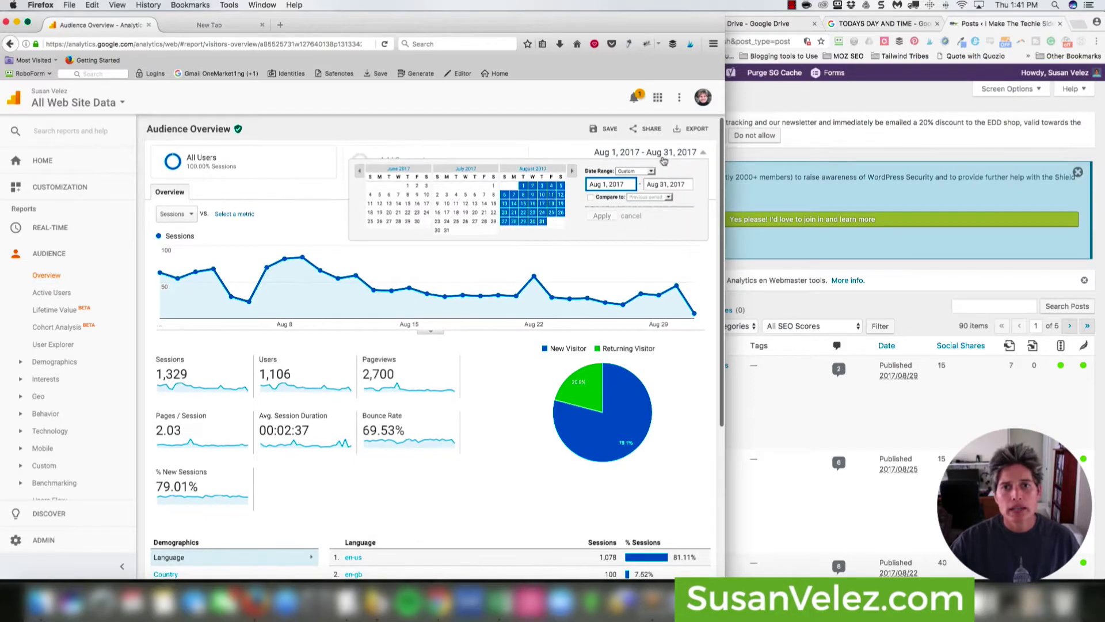
click(494, 186)
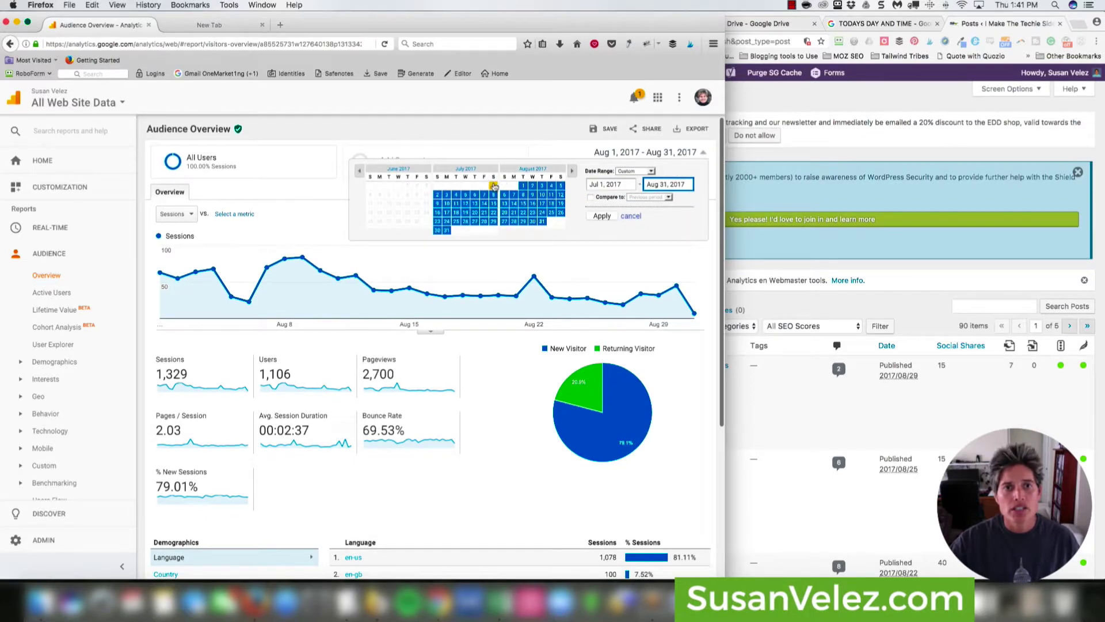
click(451, 233)
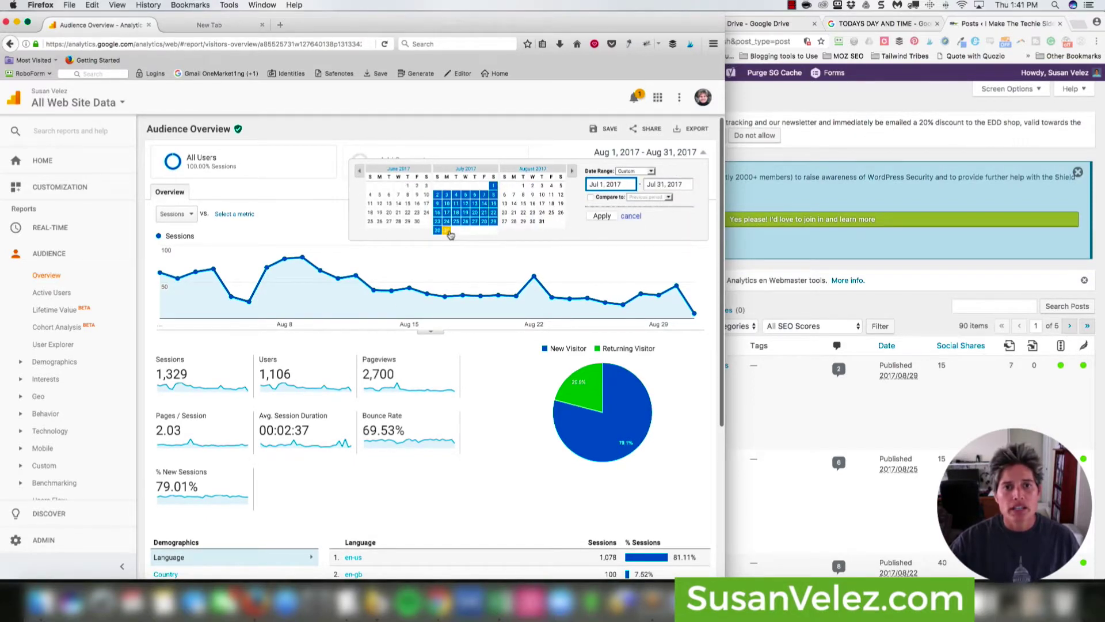
click(594, 217)
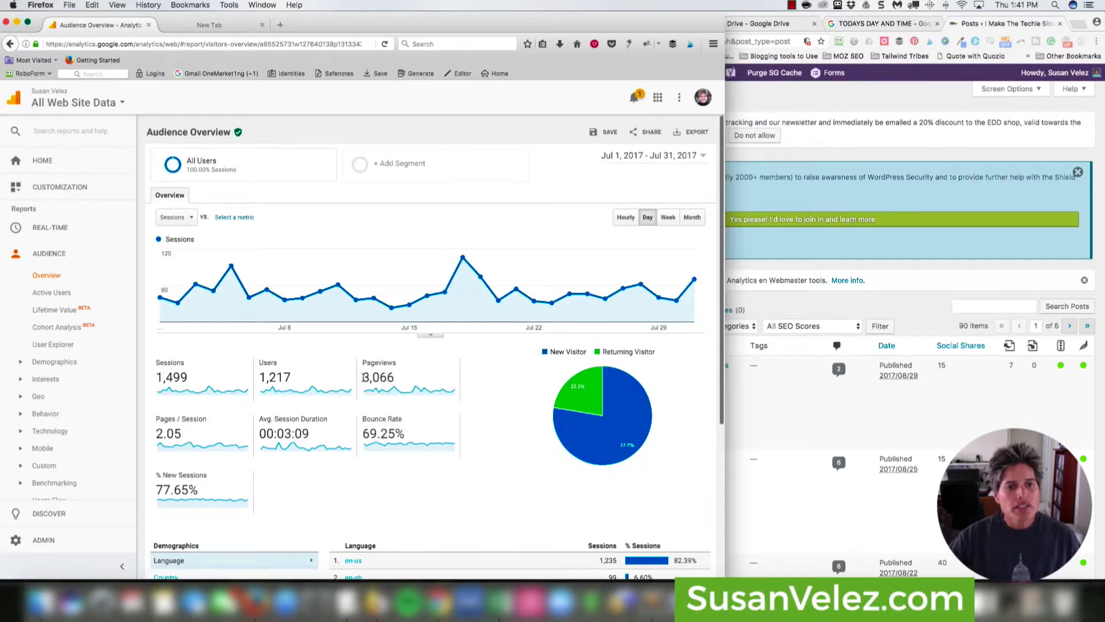
drag(364, 377, 394, 377)
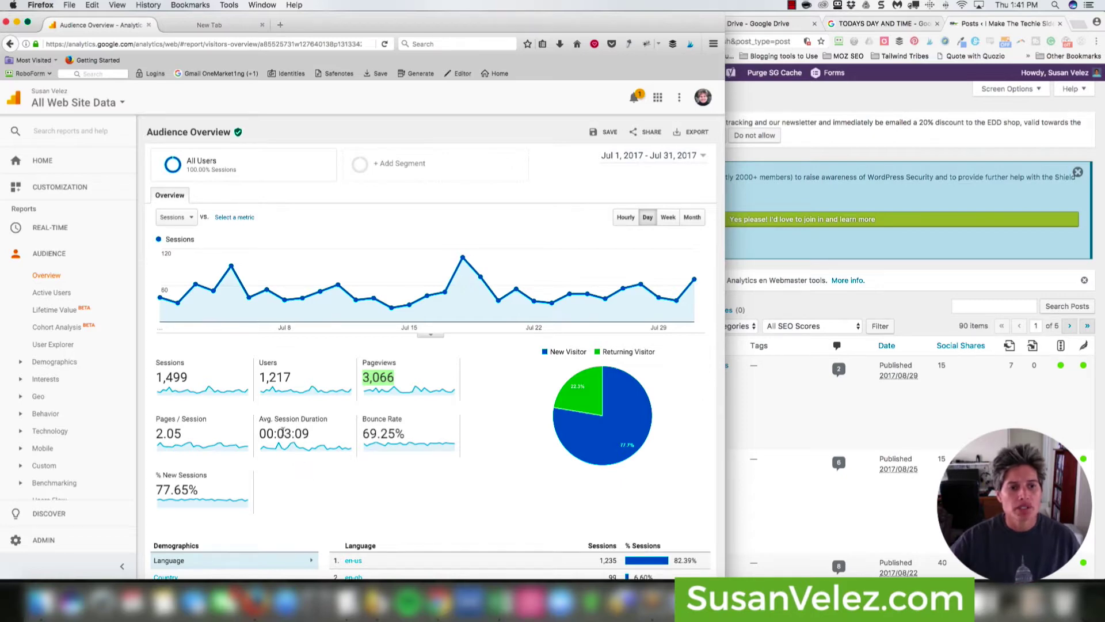
drag(283, 432, 306, 432)
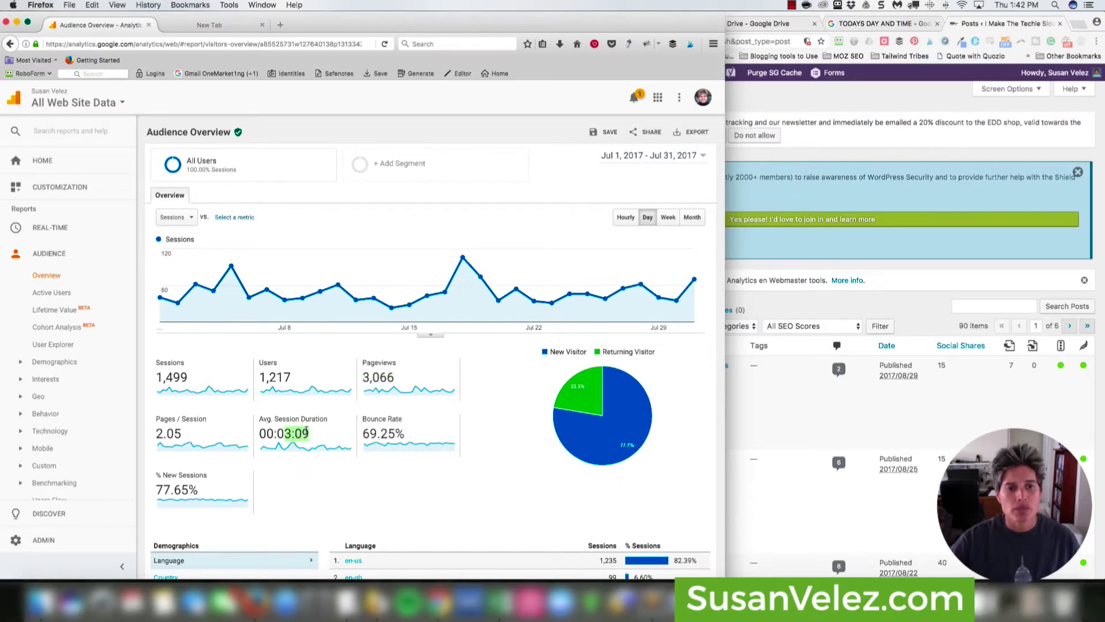
click(364, 432)
drag(365, 432, 404, 433)
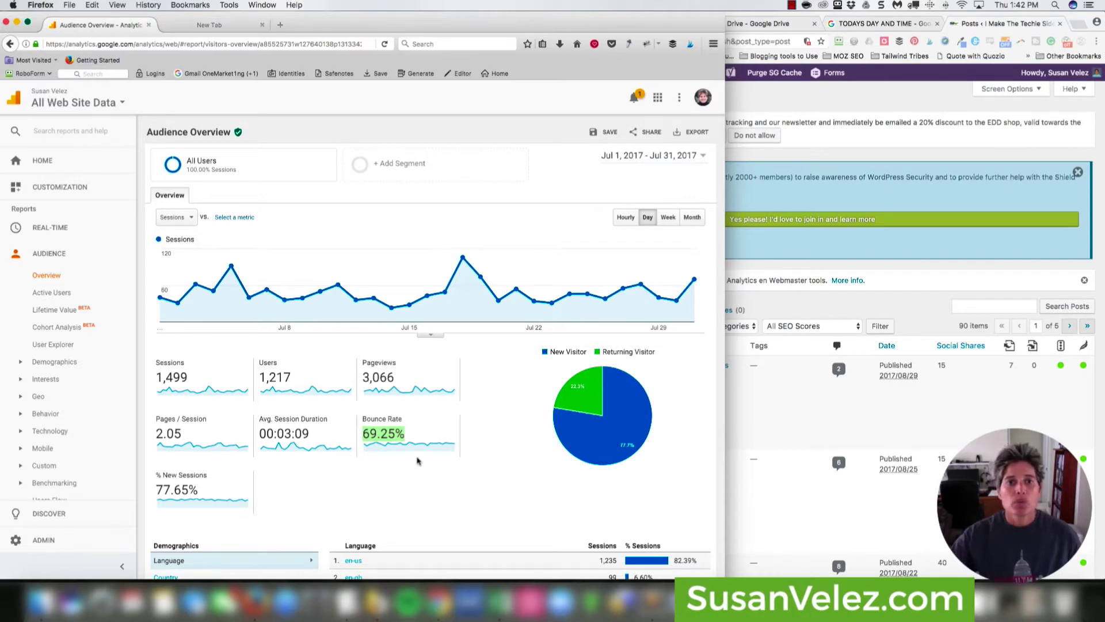
click(484, 438)
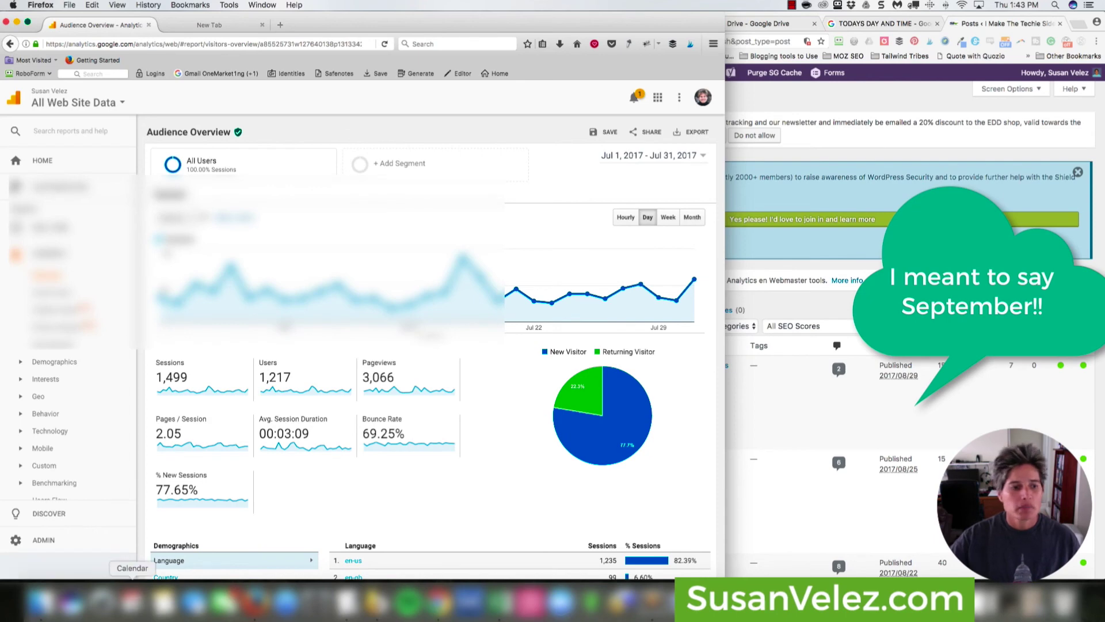
click(132, 602)
scroll(346, 397, down, 2)
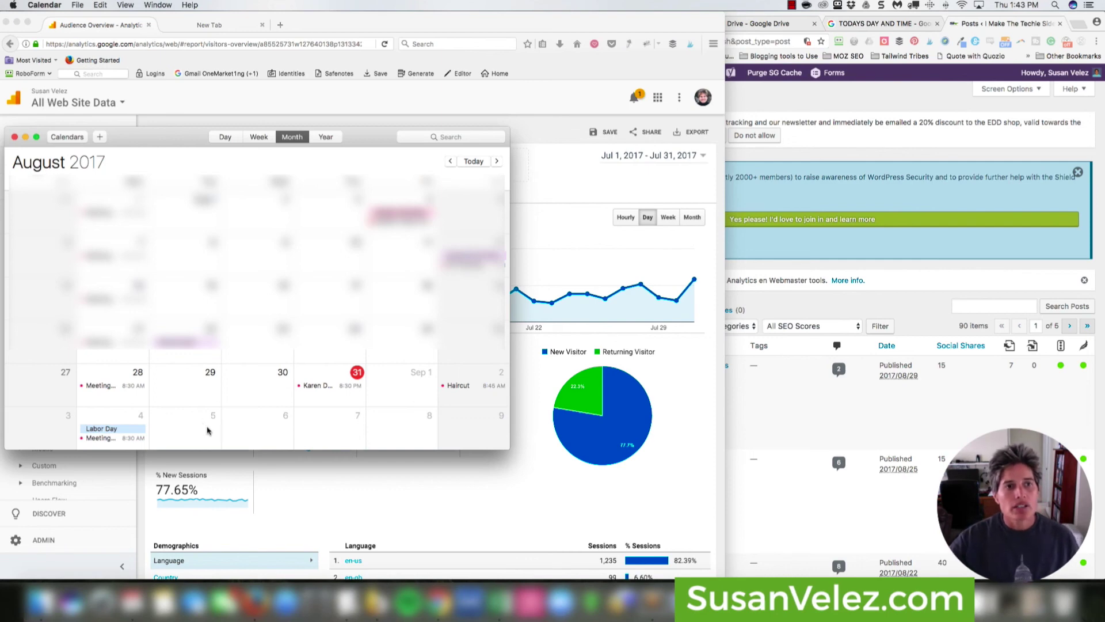
click(14, 137)
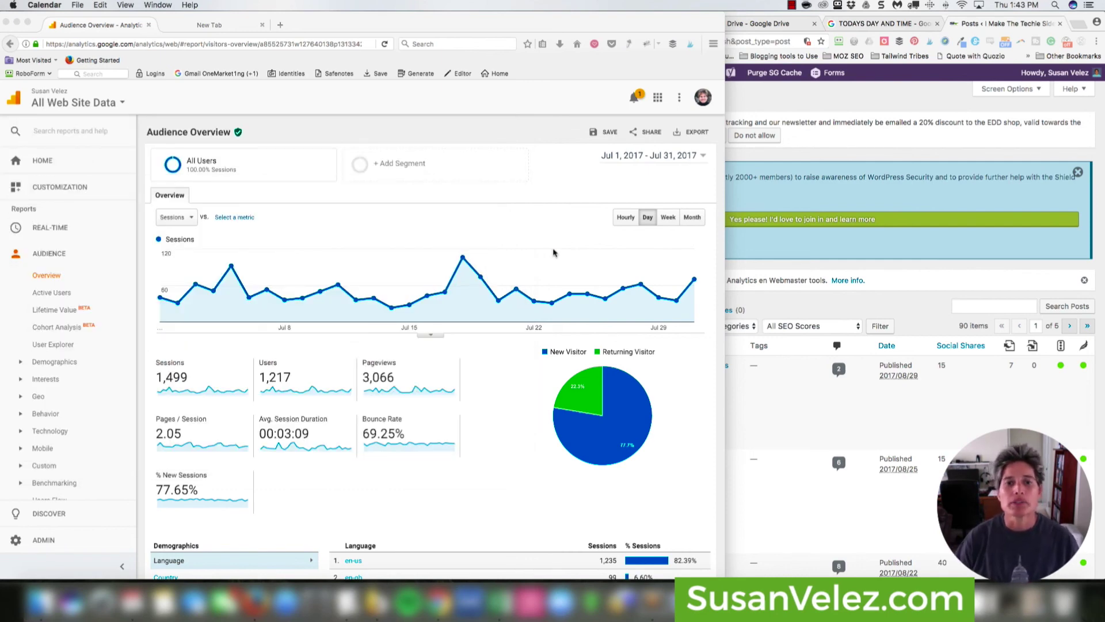
click(791, 5)
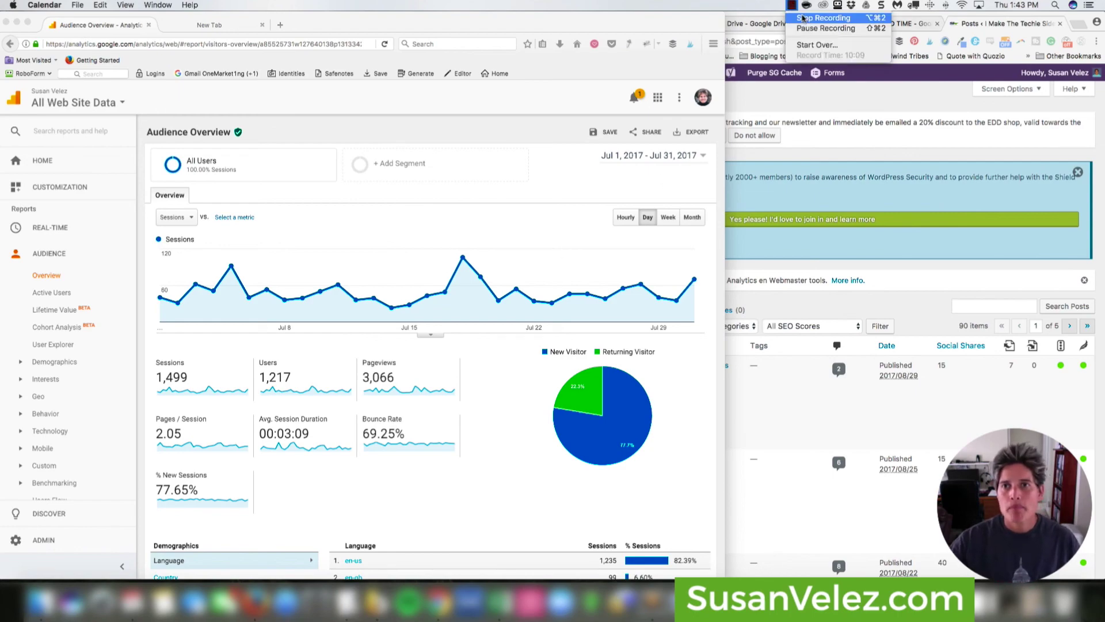